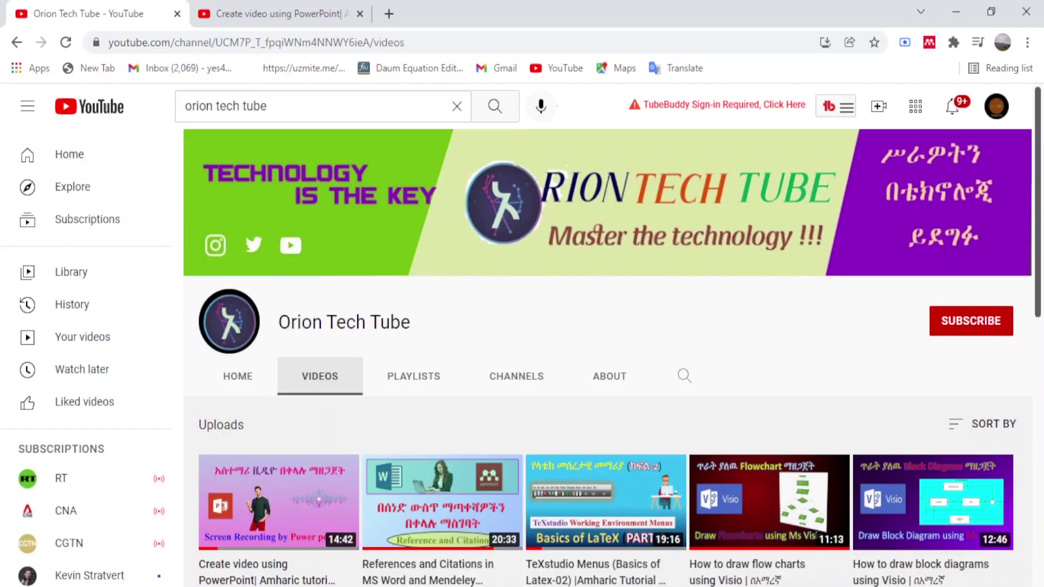
# Step: Open the Orion Tech Tube PowerPoint tutorial video in the second tab and like it
pyautogui.moveTo(1040, 265); pyautogui.dragTo(1041, 340)
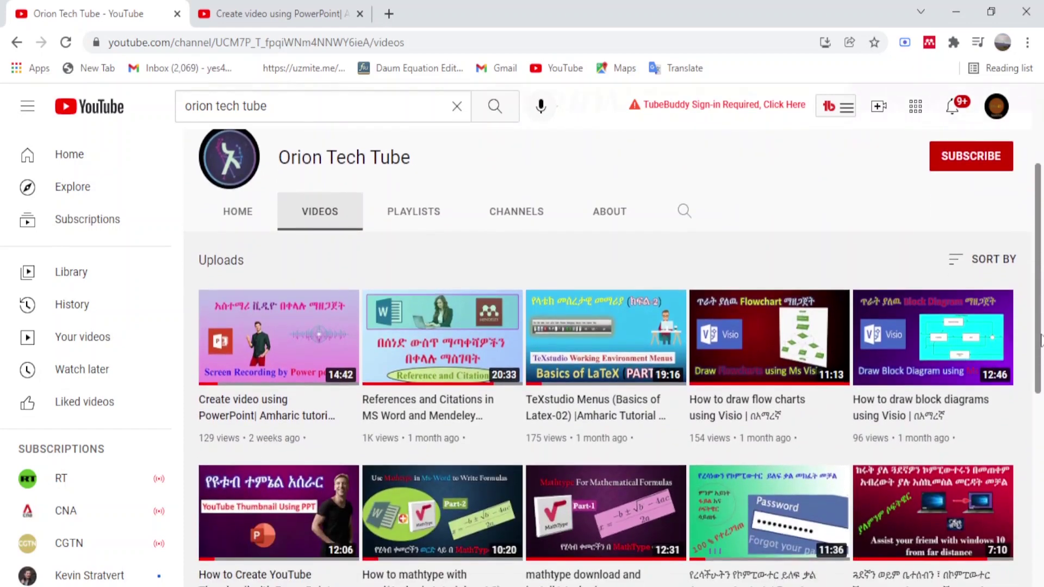
pyautogui.click(294, 7)
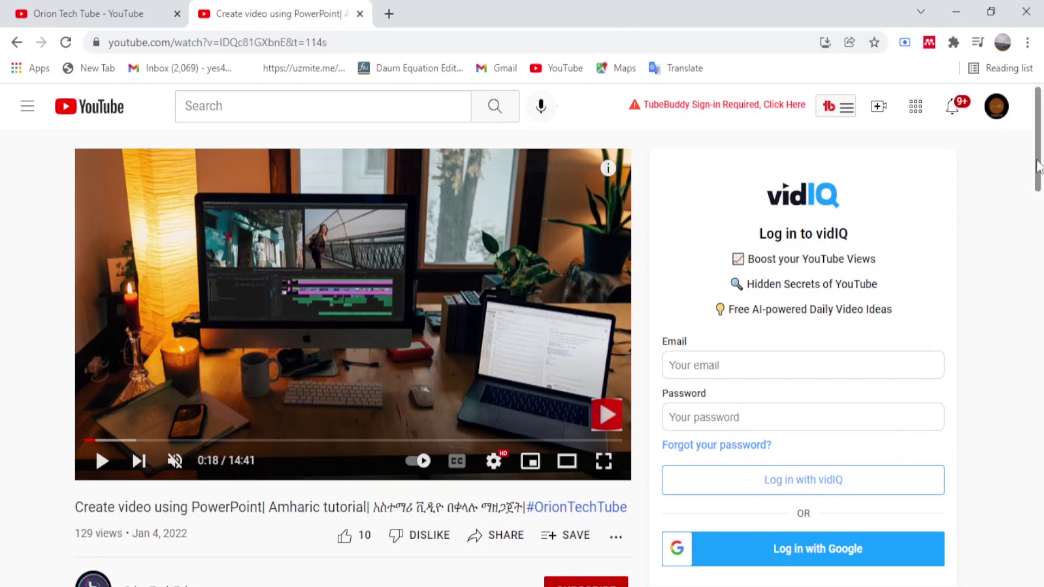
pyautogui.moveTo(1040, 169); pyautogui.dragTo(1040, 220)
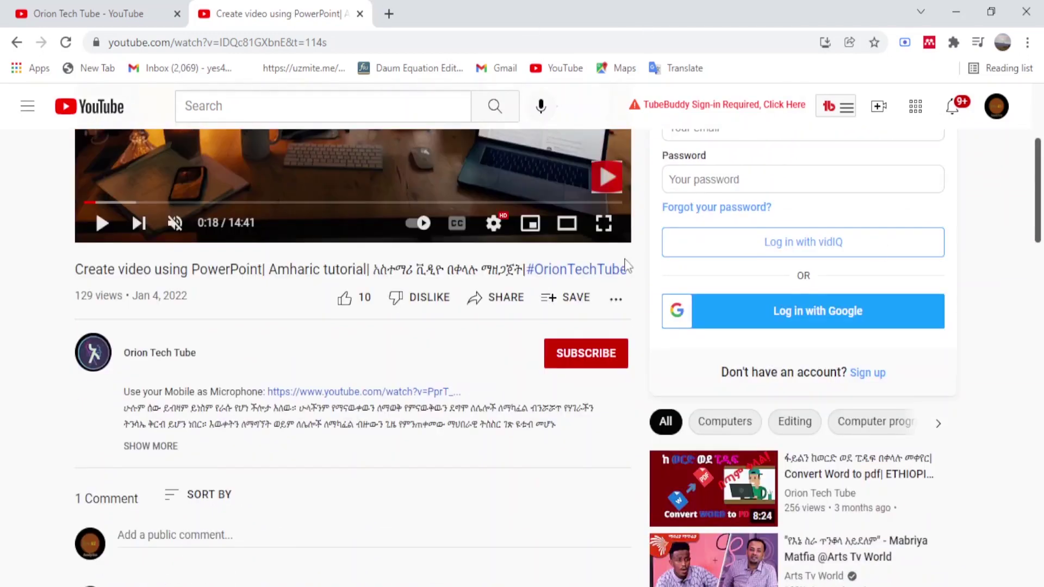
pyautogui.click(344, 297)
# Step: Subscribe to the Orion Tech Tube channel with all notifications turned on
pyautogui.click(586, 355)
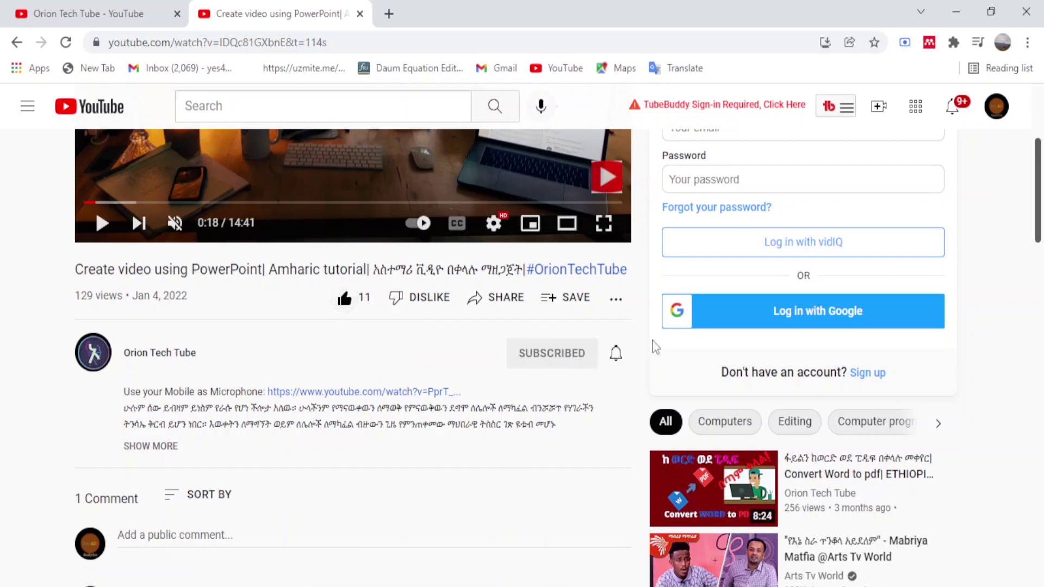
pyautogui.click(615, 353)
pyautogui.click(669, 391)
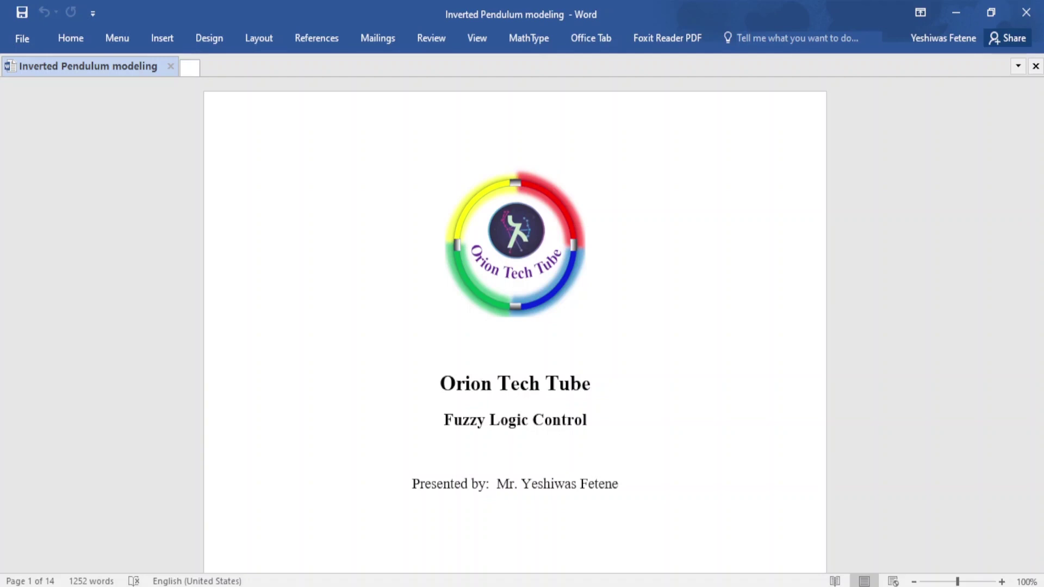
pyautogui.moveTo(1038, 104)
pyautogui.mouseDown()
pyautogui.moveTo(1041, 307)
pyautogui.moveTo(1039, 106)
pyautogui.moveTo(1040, 182)
pyautogui.moveTo(1039, 137)
pyautogui.moveTo(1039, 170)
pyautogui.moveTo(1039, 145)
pyautogui.mouseUp()
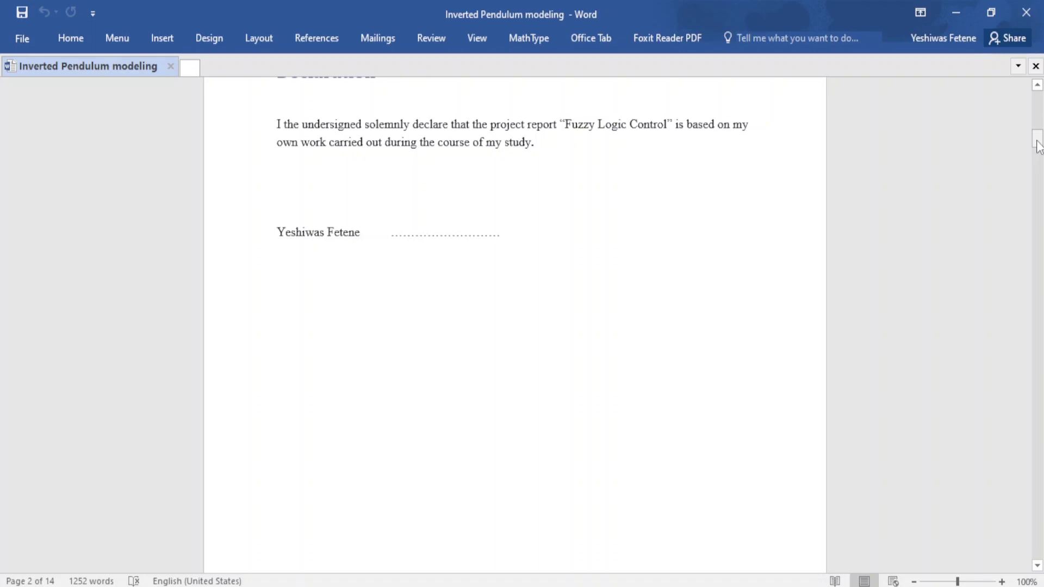
pyautogui.moveTo(1038, 145)
pyautogui.mouseDown()
pyautogui.moveTo(1039, 106)
pyautogui.moveTo(1038, 125)
pyautogui.mouseUp()
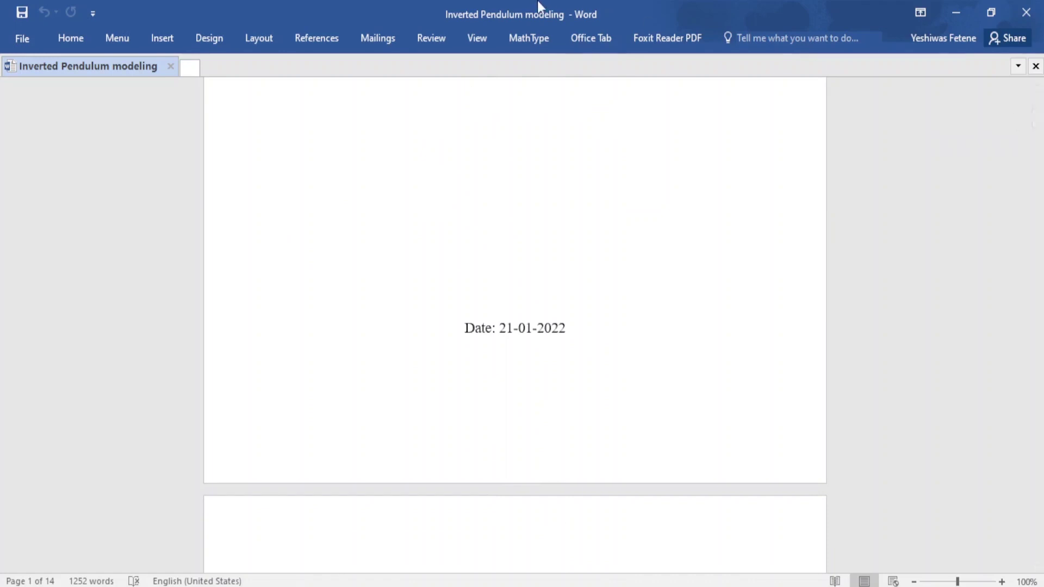
pyautogui.click(71, 38)
pyautogui.click(608, 198)
pyautogui.moveTo(1037, 123); pyautogui.dragTo(1037, 118)
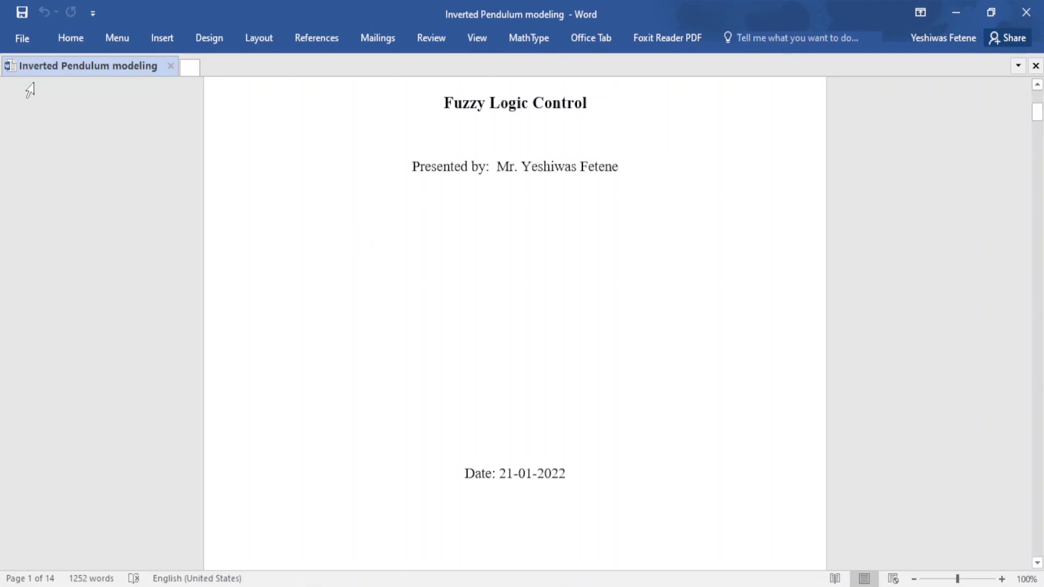
# Step: Bring up the context options for Heading 1 in the Home Styles gallery
pyautogui.click(62, 37)
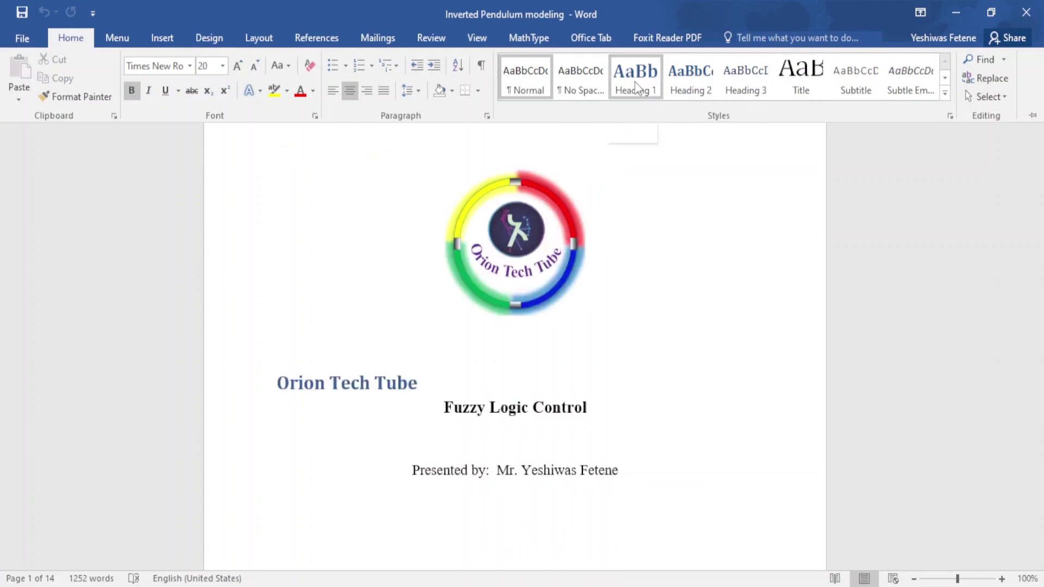
pyautogui.scroll(-5, 626, 300)
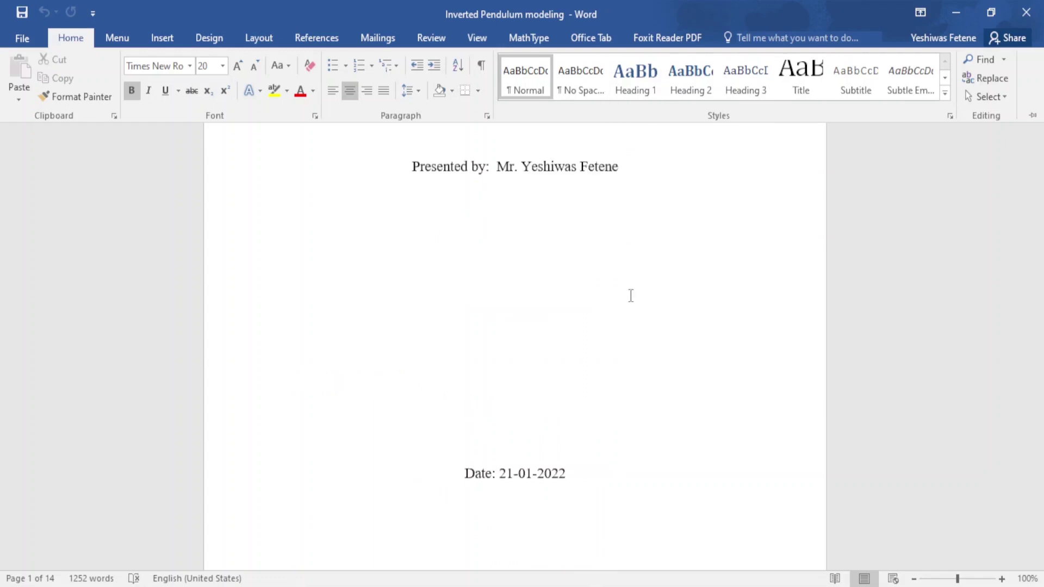
pyautogui.rightClick(634, 81)
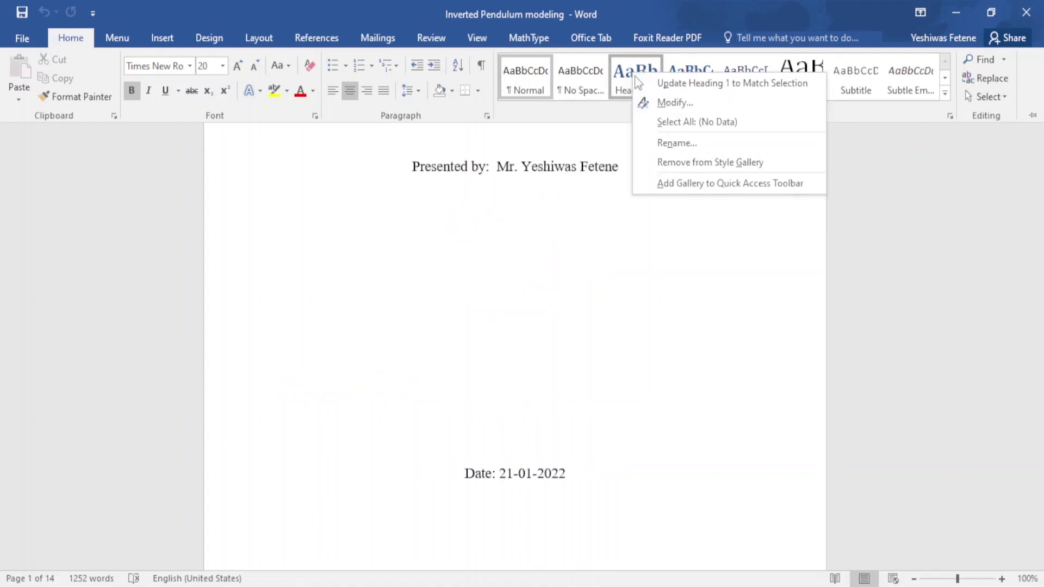
# Step: Modify Heading 1 to Times New Roman, 18 pt, bold, in Dark Blue
pyautogui.click(661, 103)
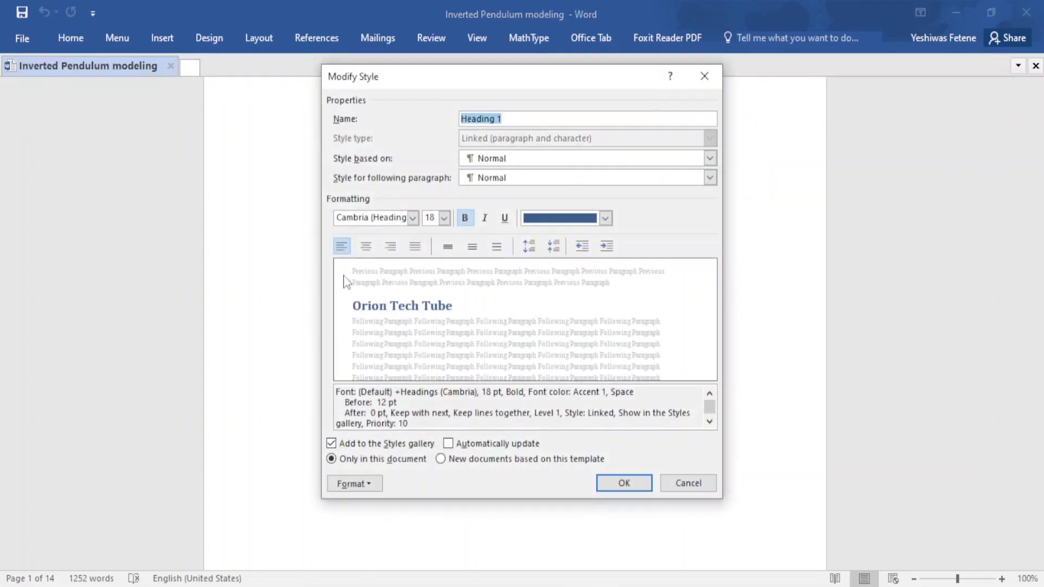
pyautogui.click(444, 218)
pyautogui.click(430, 308)
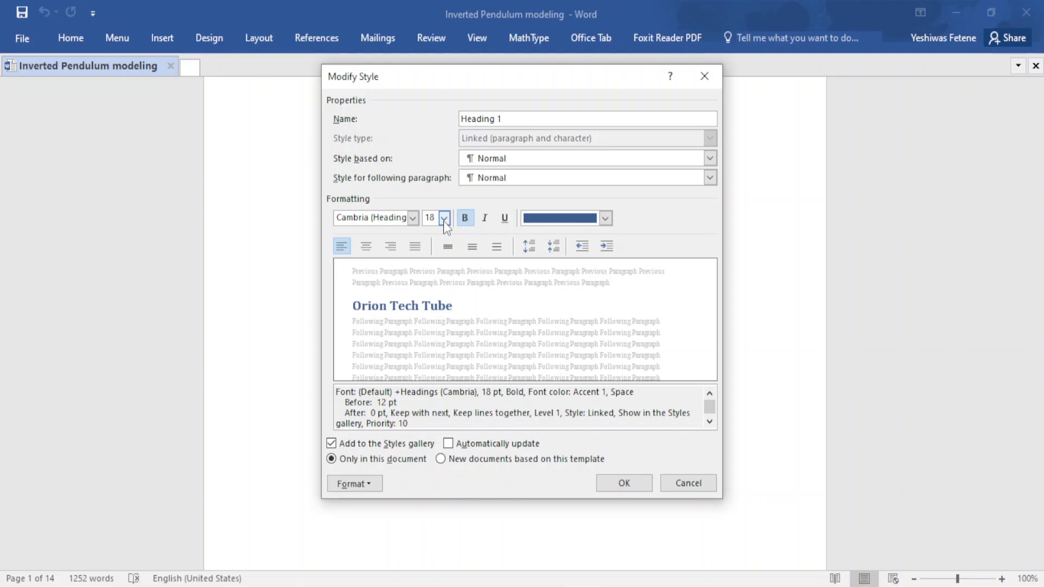
pyautogui.click(411, 218)
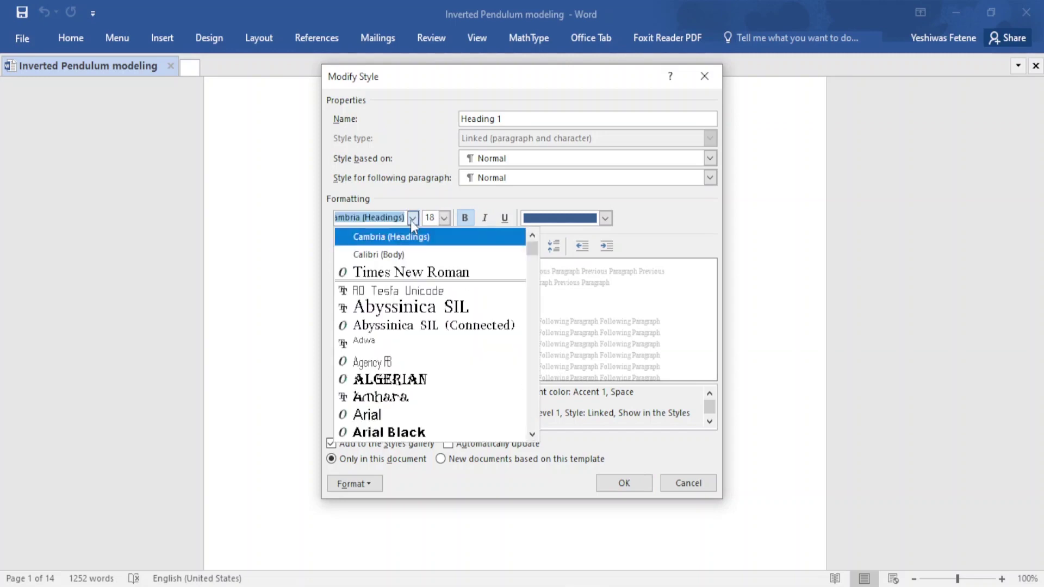
pyautogui.click(412, 272)
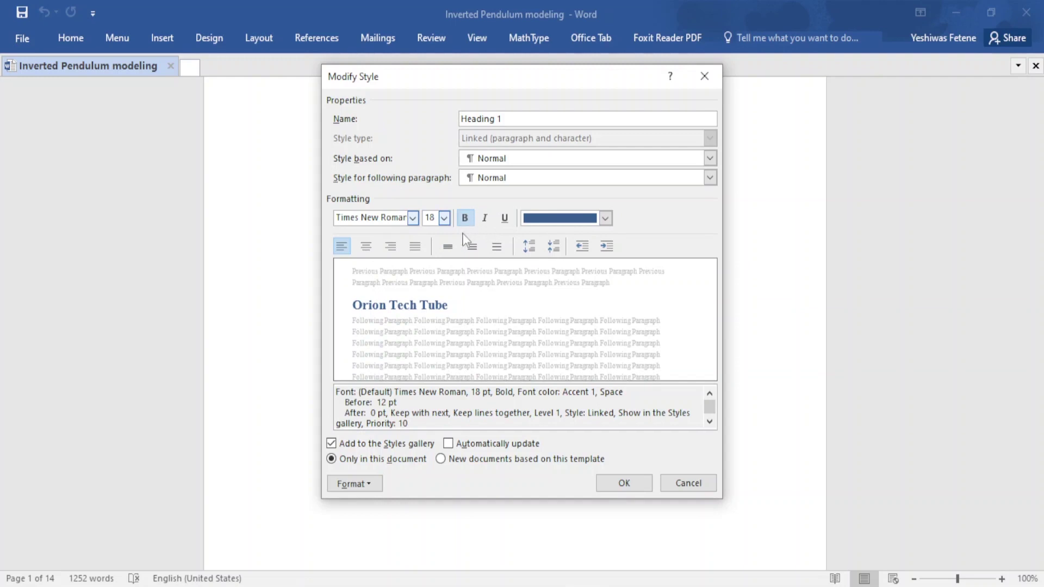
pyautogui.click(604, 220)
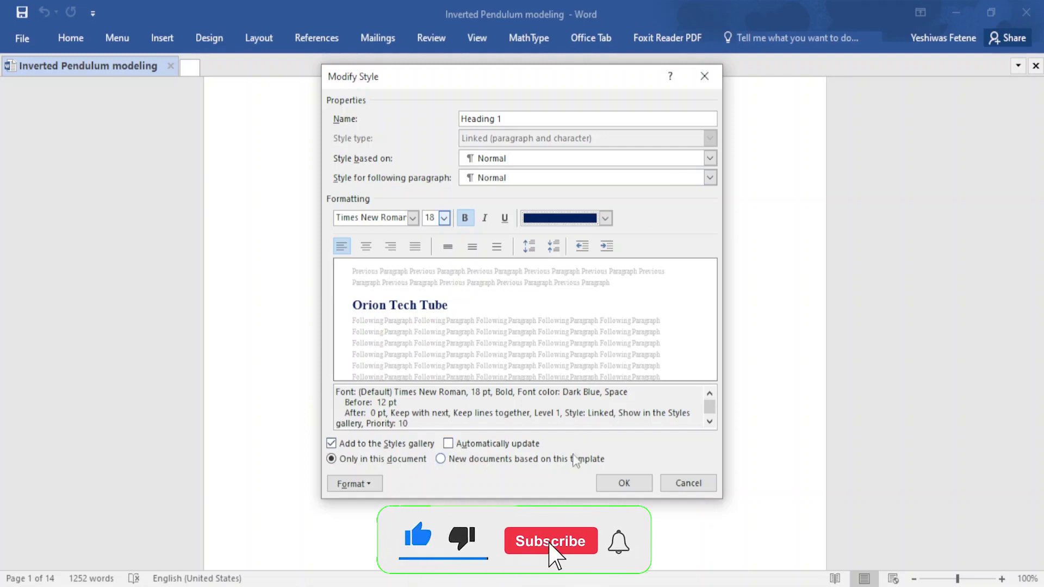
pyautogui.click(624, 483)
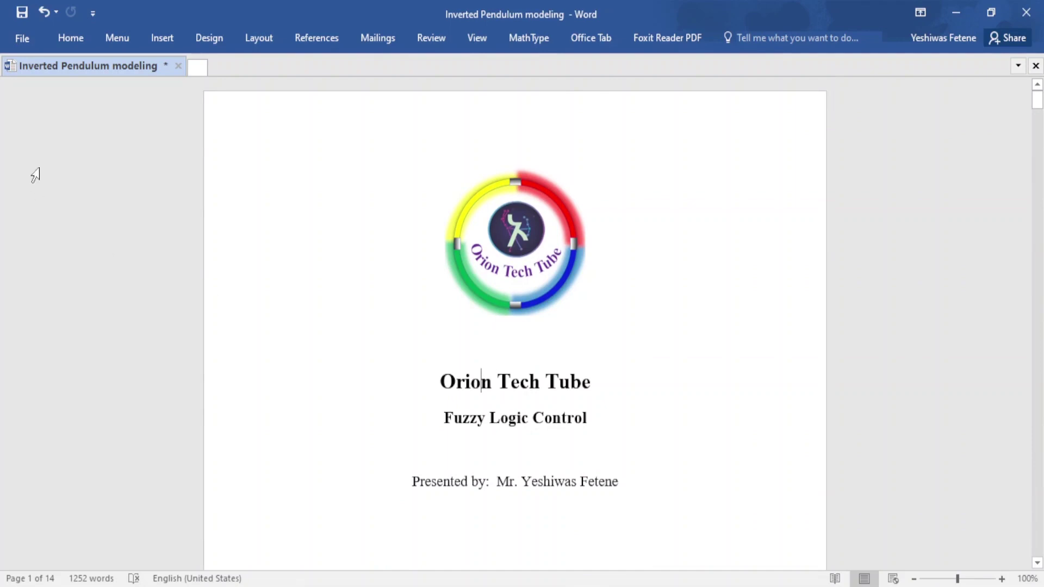
# Step: Restyle Heading 2 as 14 pt bold Times New Roman in dark blue
pyautogui.click(71, 37)
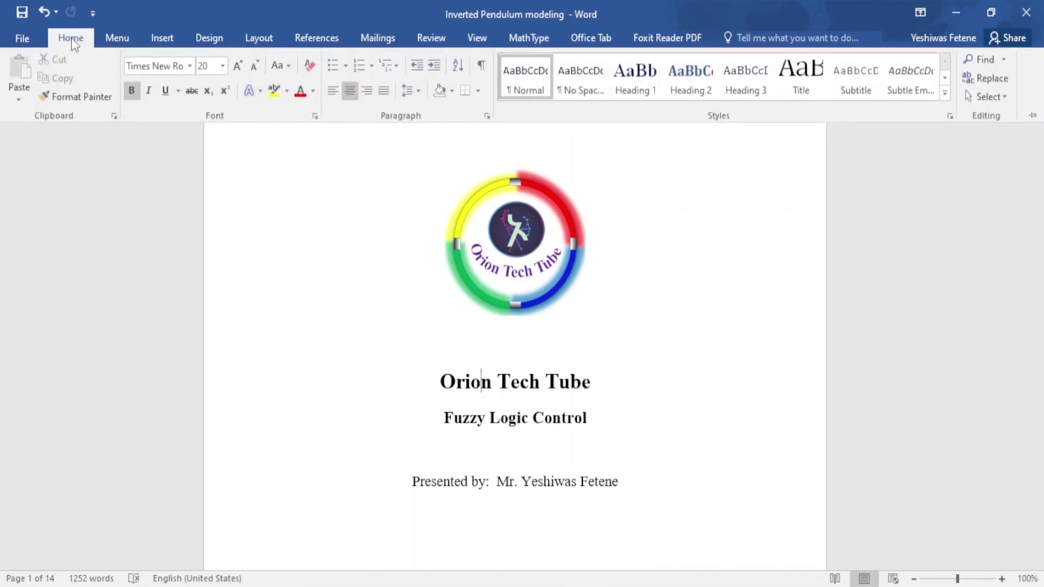
pyautogui.rightClick(689, 86)
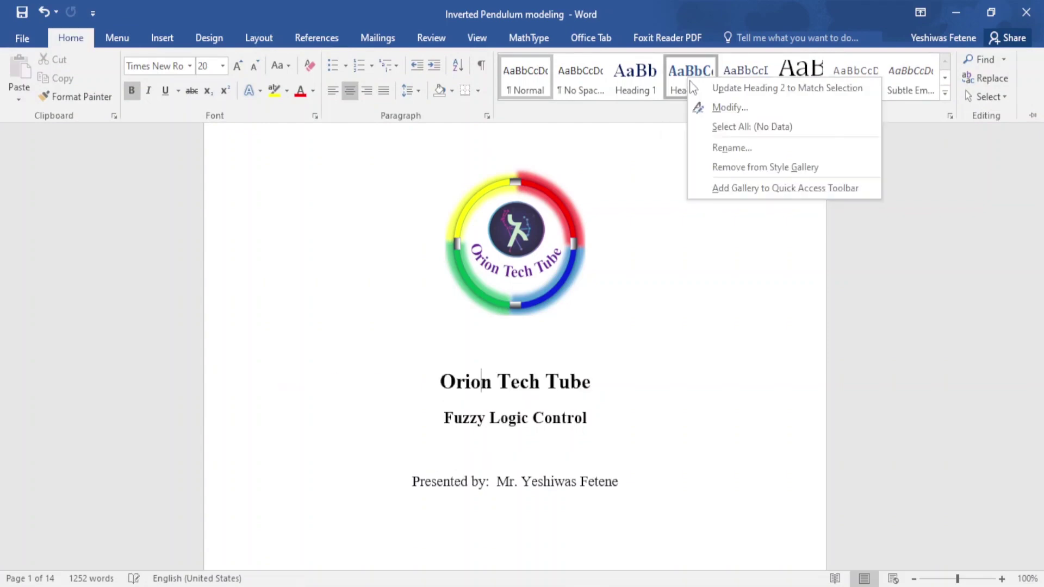
pyautogui.click(720, 108)
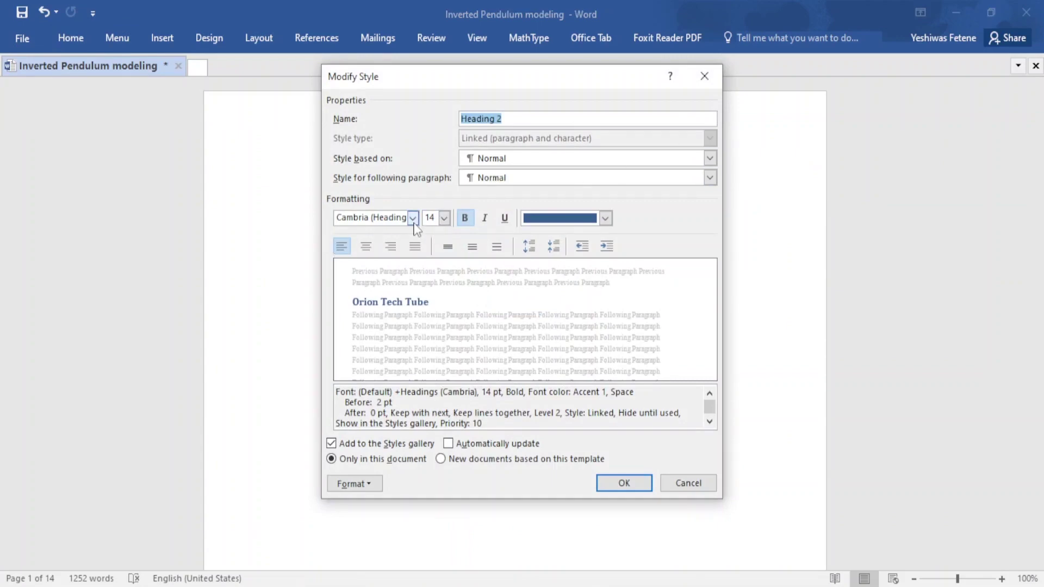
pyautogui.click(413, 217)
pyautogui.click(405, 272)
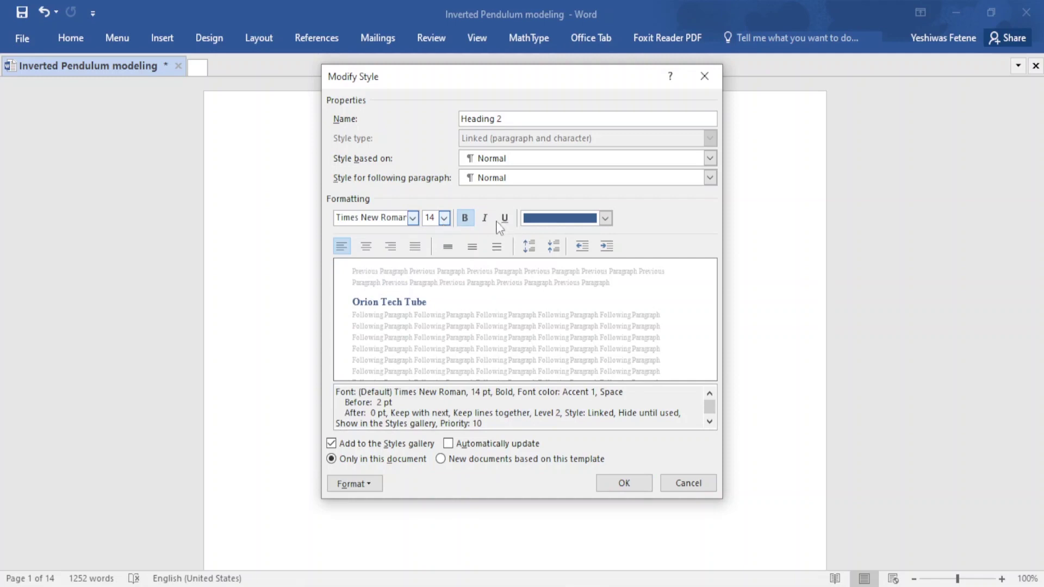
pyautogui.click(605, 218)
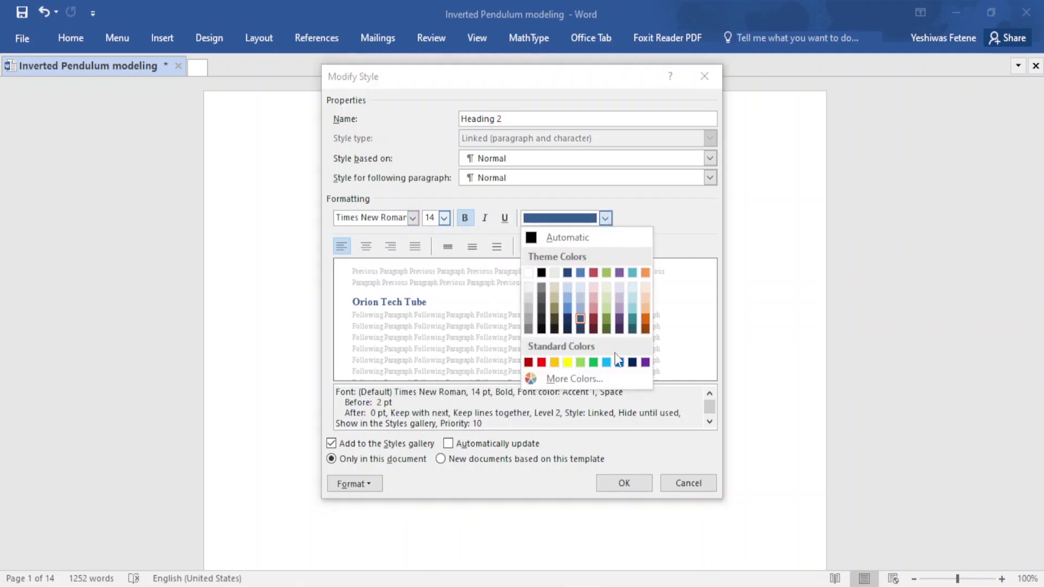
pyautogui.click(632, 363)
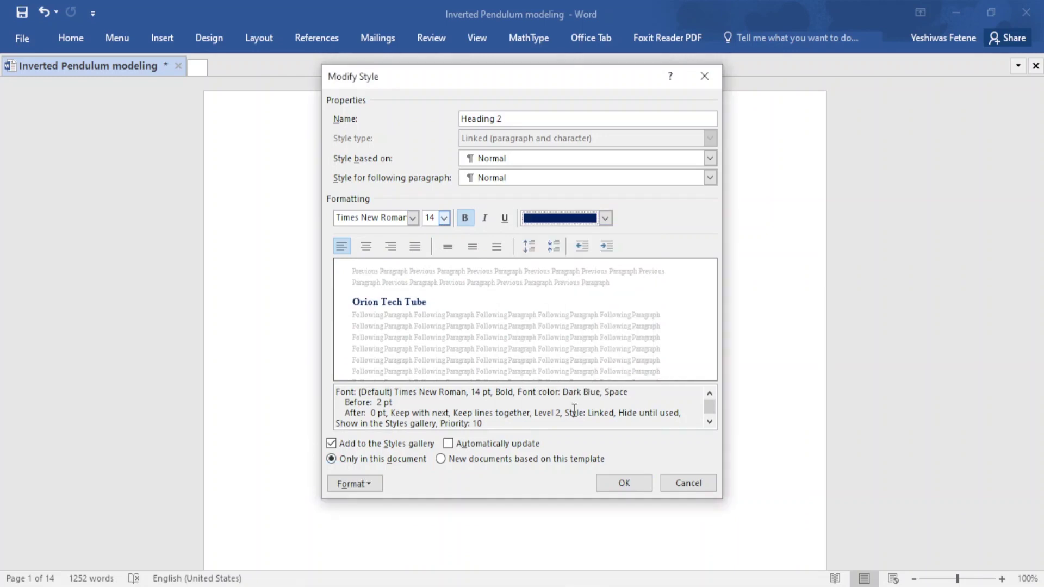
pyautogui.click(623, 483)
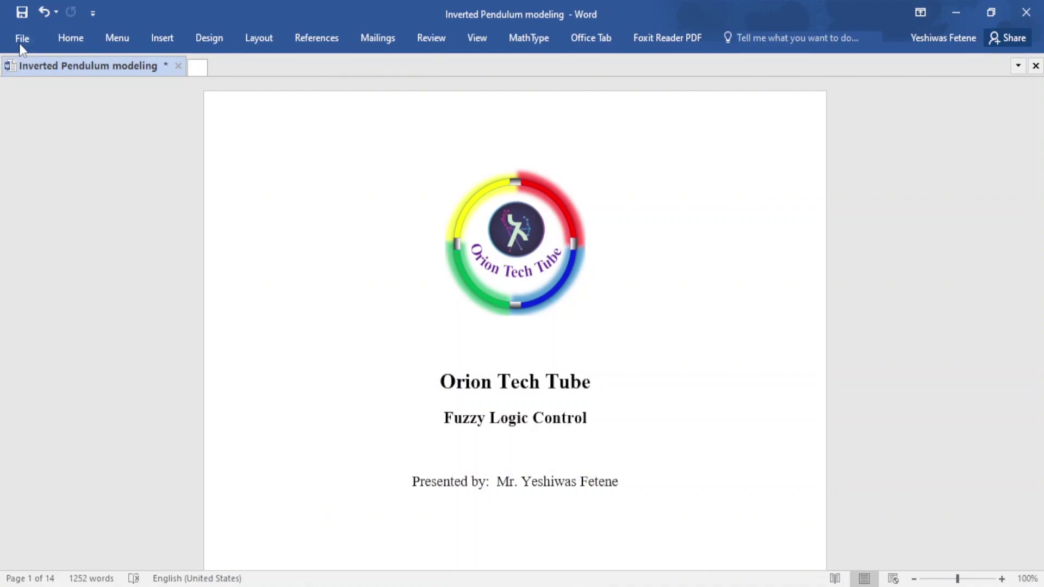
# Step: Switch Heading 3 to 12 pt Times New Roman in dark blue
pyautogui.click(73, 40)
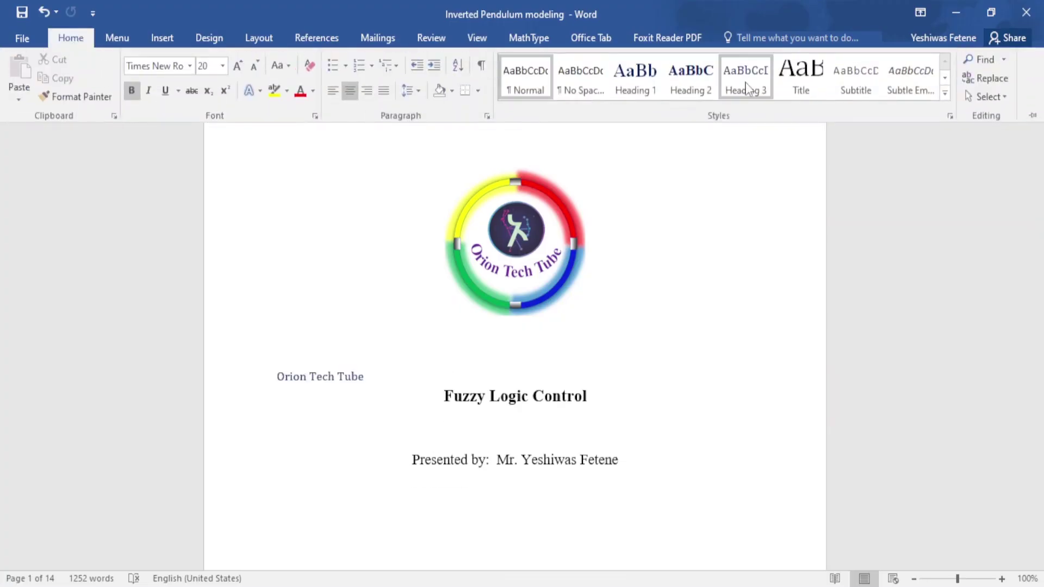
pyautogui.rightClick(744, 83)
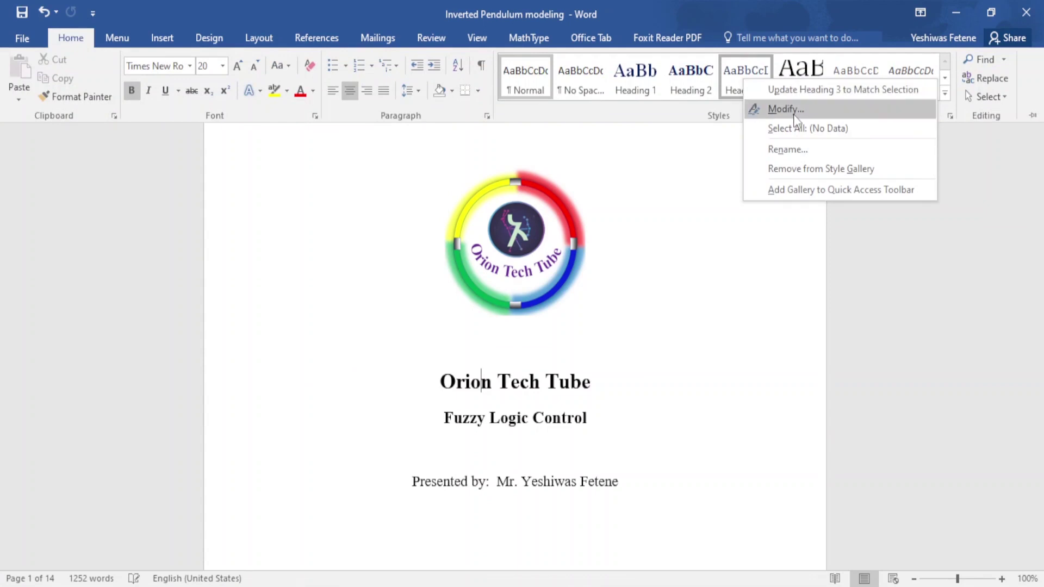
pyautogui.click(793, 109)
pyautogui.click(413, 218)
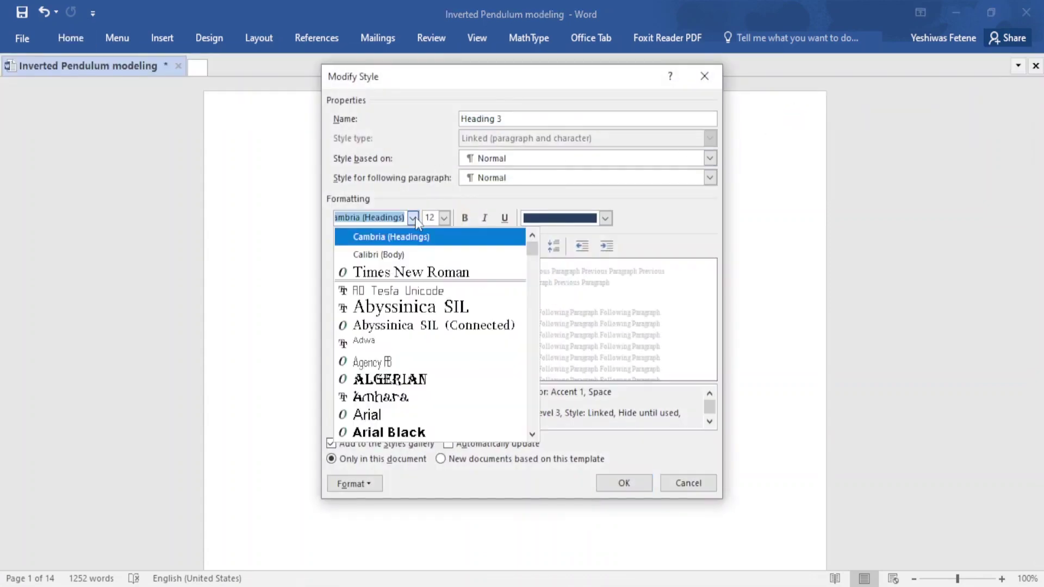
pyautogui.click(410, 272)
pyautogui.click(444, 218)
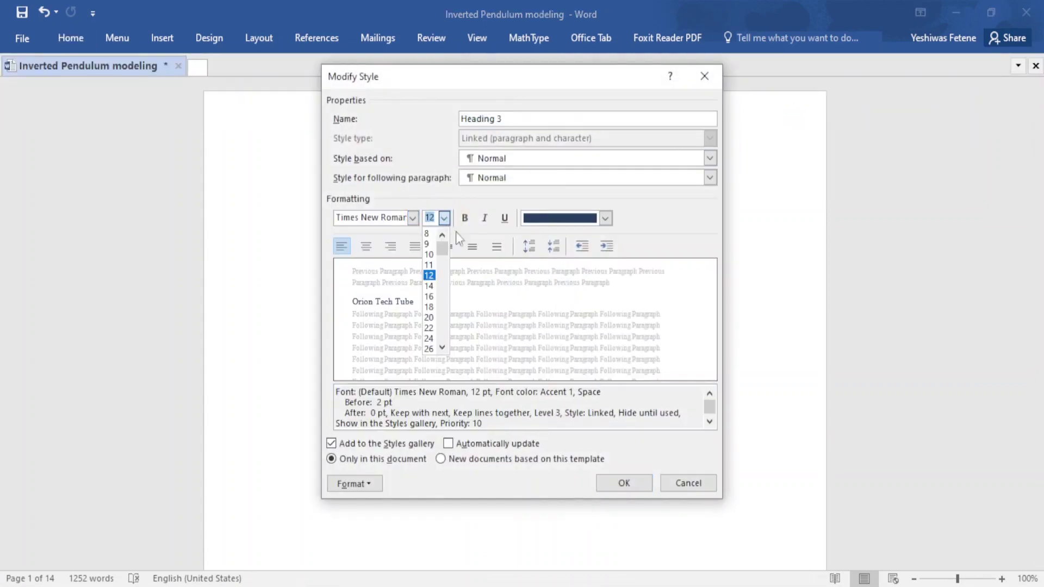
pyautogui.click(606, 217)
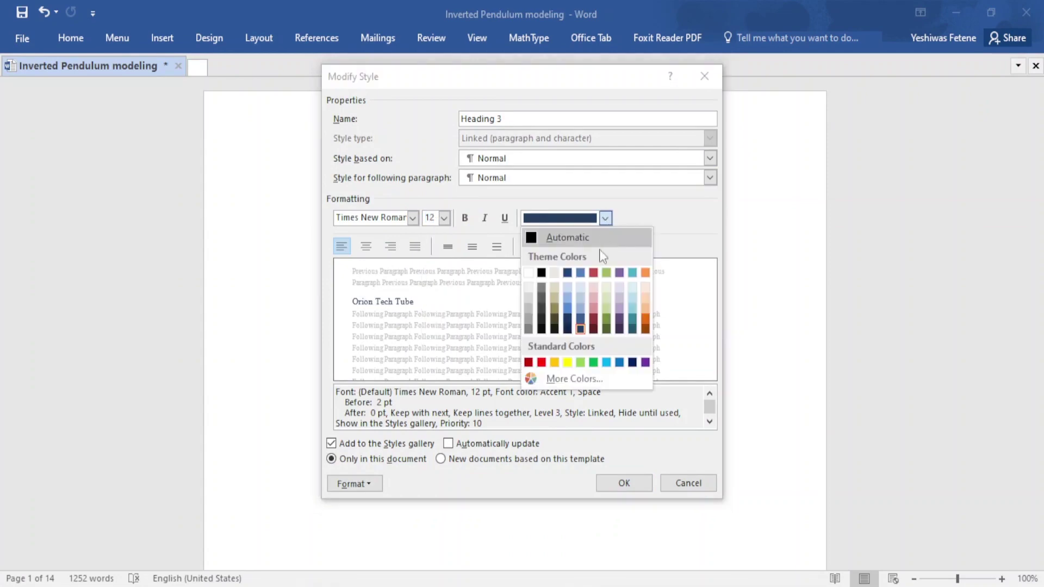
pyautogui.click(632, 362)
pyautogui.click(622, 482)
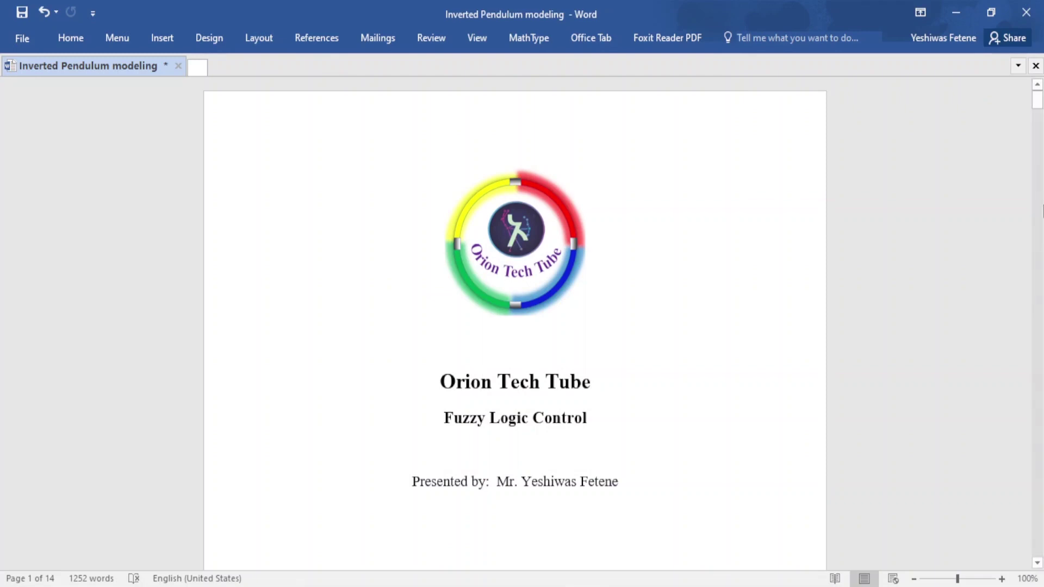
# Step: On the Declaration page, try Heading 1 on the Declaration heading, then undo it
pyautogui.moveTo(1037, 106)
pyautogui.mouseDown()
pyautogui.moveTo(1039, 290)
pyautogui.moveTo(1037, 111)
pyautogui.mouseUp()
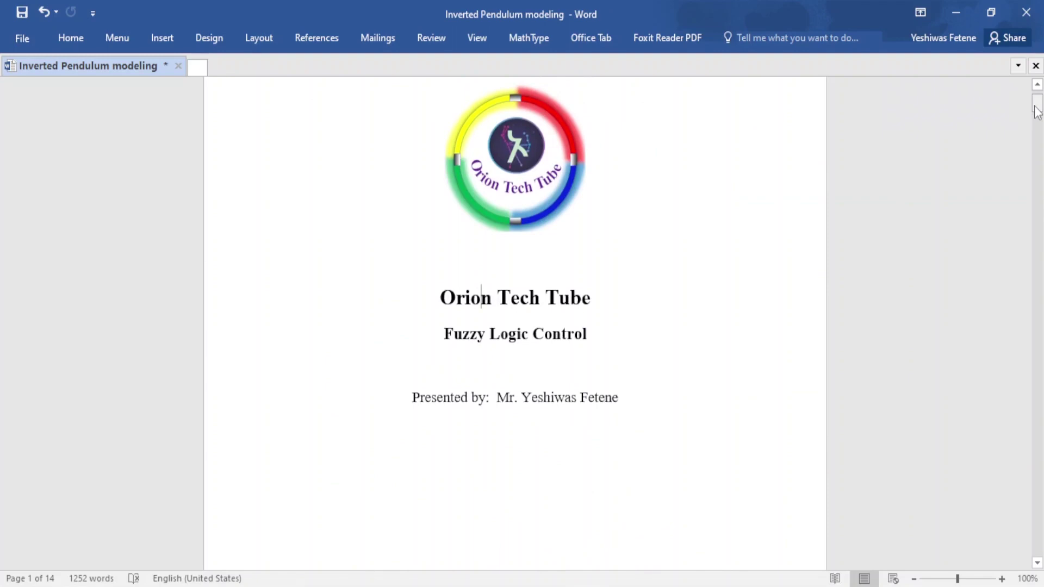
pyautogui.moveTo(1037, 112); pyautogui.dragTo(1038, 101)
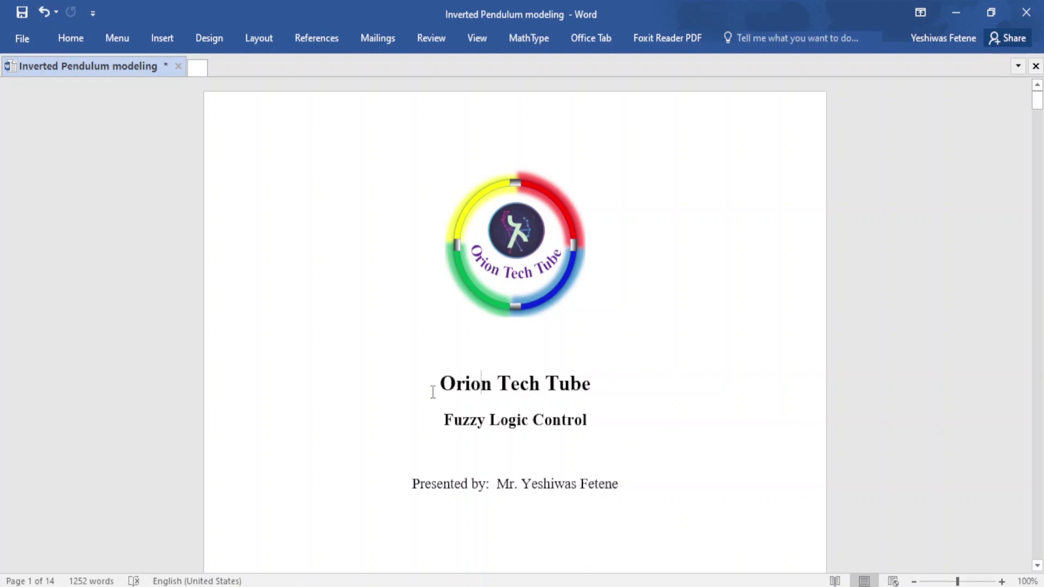
pyautogui.press('Down')
pyautogui.press('Down')
pyautogui.press('Down')
pyautogui.press('Down')
pyautogui.press('Down')
pyautogui.press('Down')
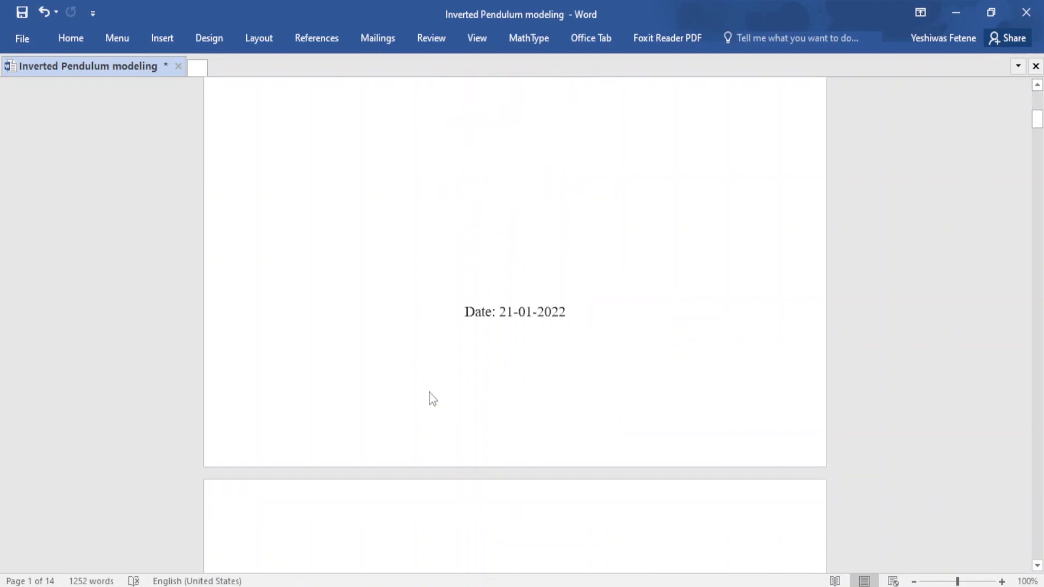
pyautogui.press('Down')
pyautogui.press('Down')
pyautogui.press('Down')
pyautogui.press('Down')
pyautogui.press('Down')
pyautogui.press('Down')
pyautogui.press('Down')
pyautogui.press('Down')
pyautogui.press('Down')
pyautogui.press('Down')
pyautogui.press('Down')
pyautogui.press('Down')
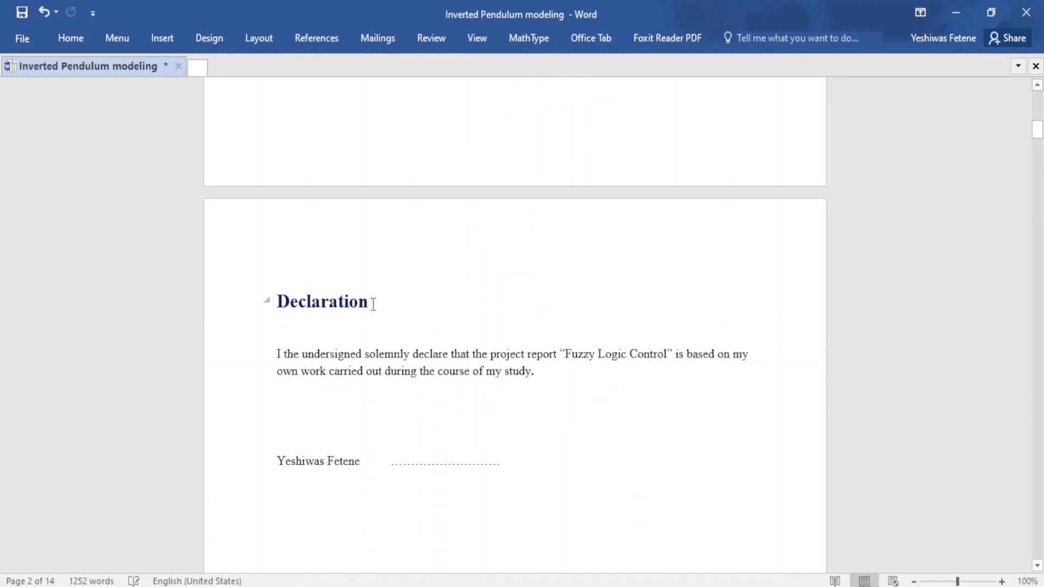
pyautogui.moveTo(374, 304); pyautogui.dragTo(272, 305)
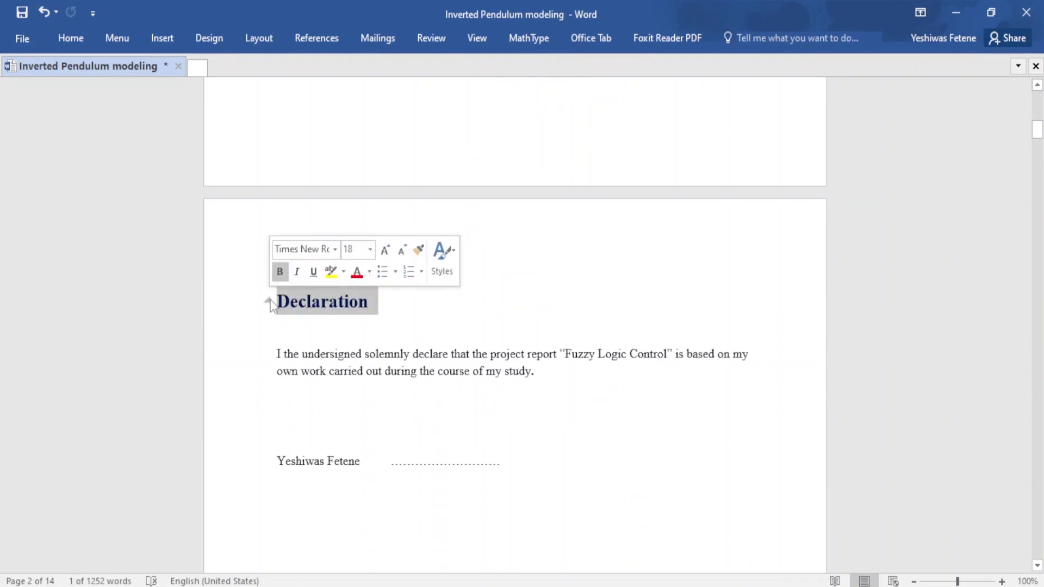
pyautogui.click(63, 36)
pyautogui.click(635, 79)
pyautogui.hotkey('ctrl', 'z')
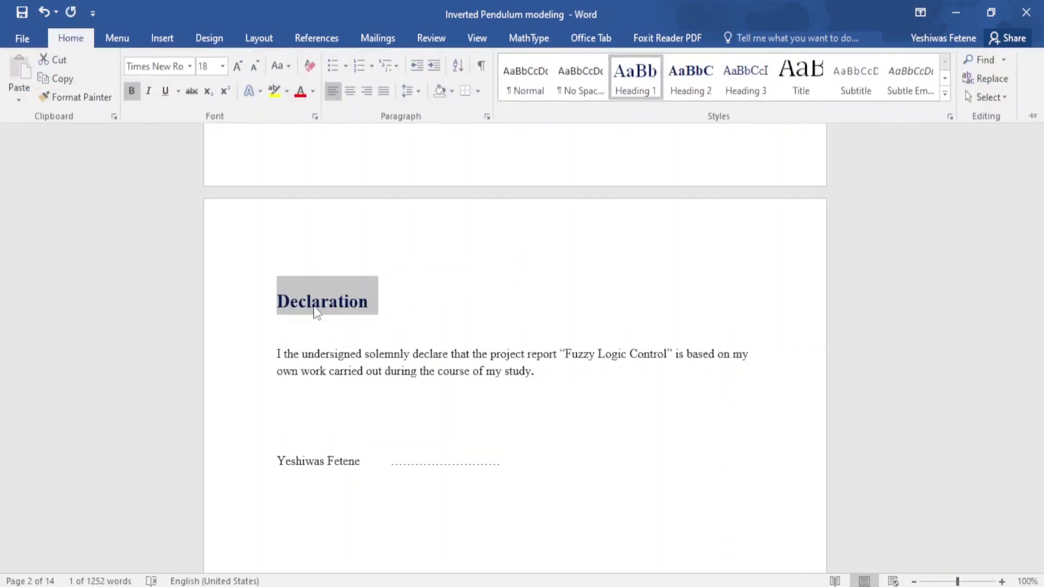
pyautogui.click(509, 277)
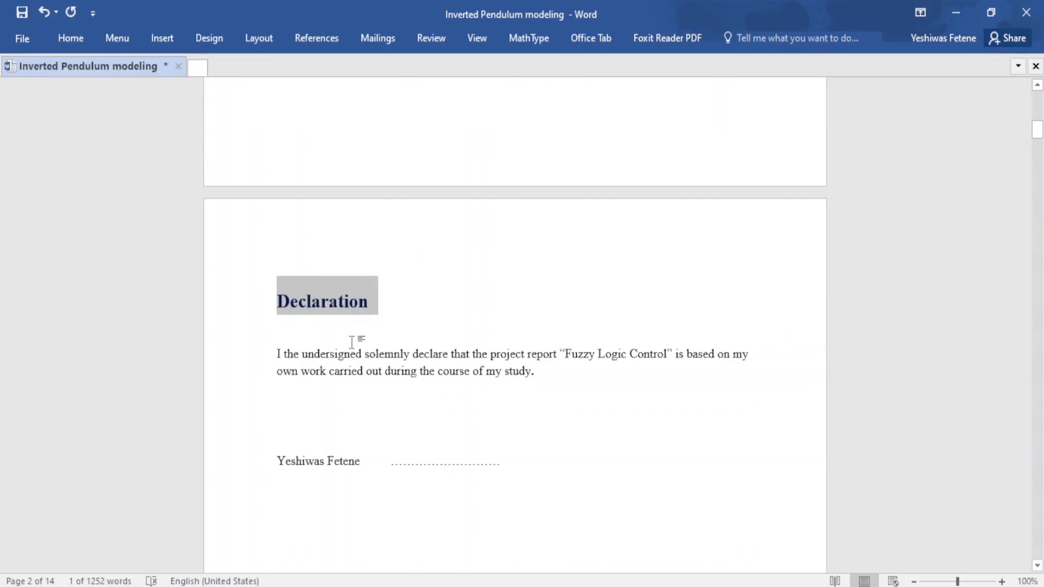
pyautogui.click(365, 324)
# Step: Recheck the Declaration heading, then apply Heading 1 to the Introduction heading
pyautogui.click(247, 301)
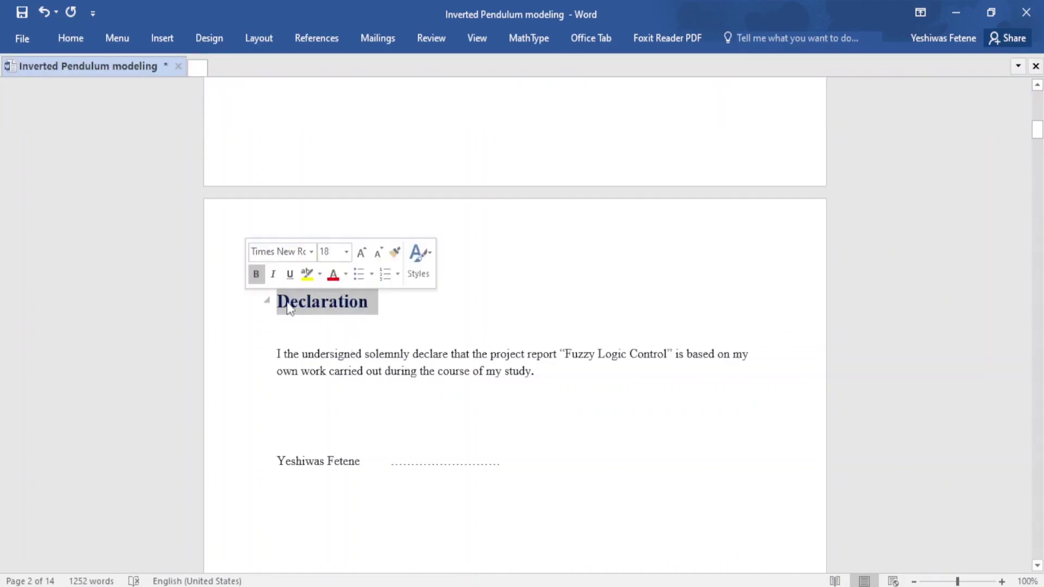
pyautogui.click(72, 38)
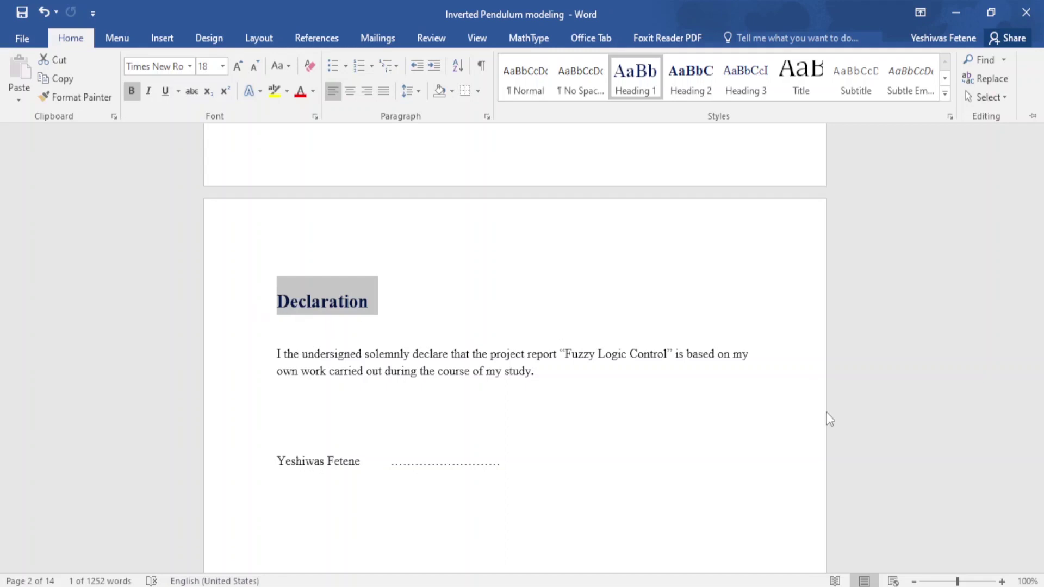
pyautogui.hotkey('ctrl', 'F1')
pyautogui.press('Down')
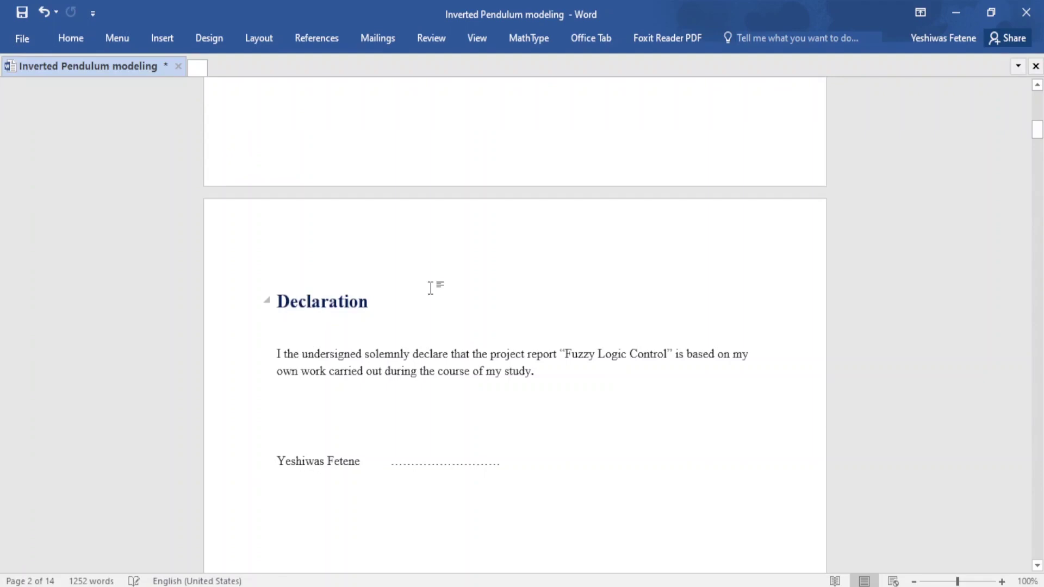
pyautogui.press('Down')
pyautogui.press('Down')
pyautogui.press('Down')
pyautogui.press('Down')
pyautogui.press('Down')
pyautogui.press('Down')
pyautogui.press('Down')
pyautogui.press('Down')
pyautogui.press('Down')
pyautogui.press('Down')
pyautogui.press('Down')
pyautogui.press('Down')
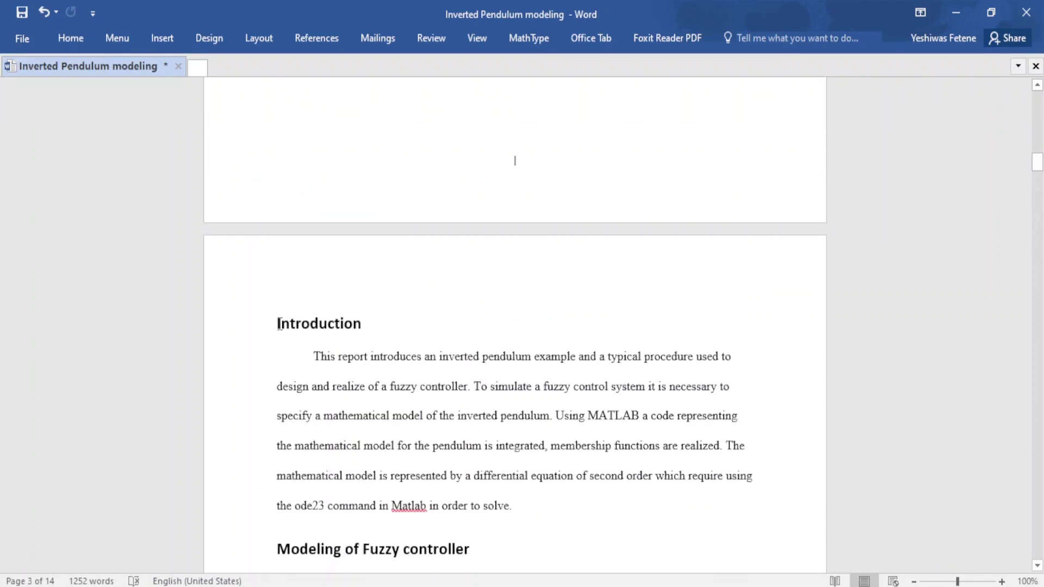
pyautogui.moveTo(362, 323); pyautogui.dragTo(272, 324)
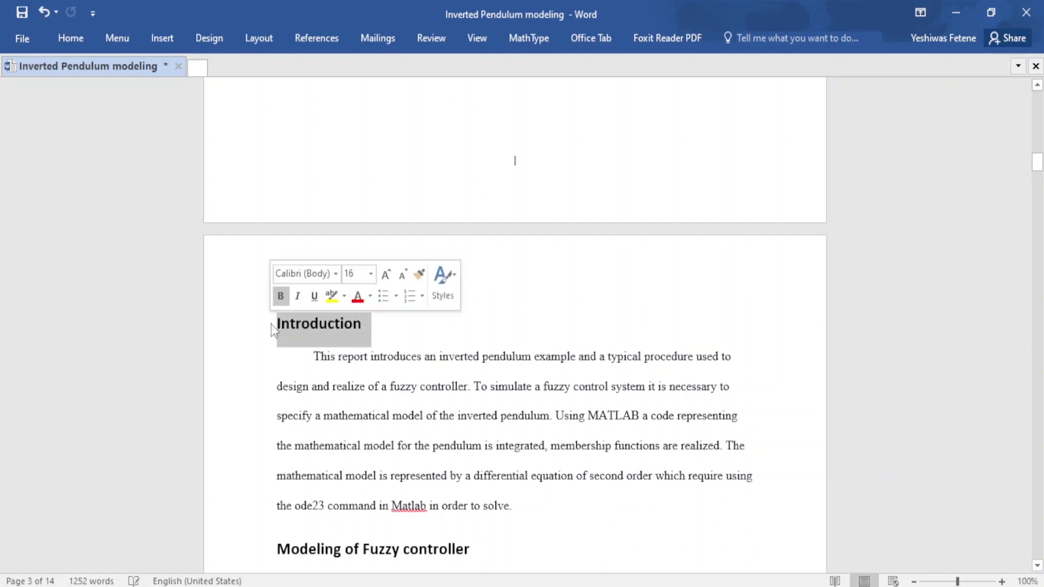
pyautogui.click(70, 37)
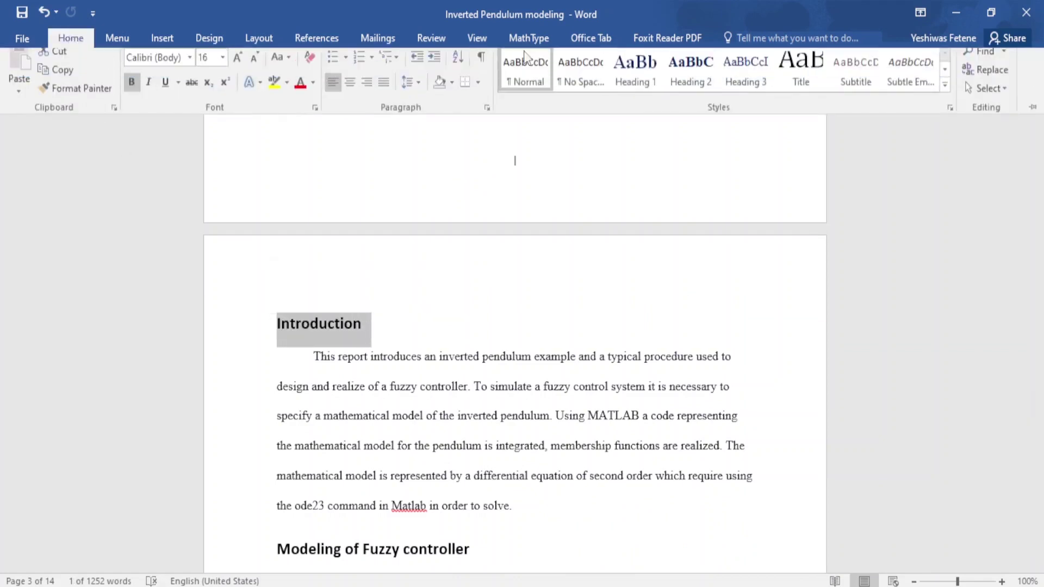
pyautogui.click(642, 90)
# Step: Put the cursor in the Introduction paragraph and show the Home ribbon's styles
pyautogui.press('Right')
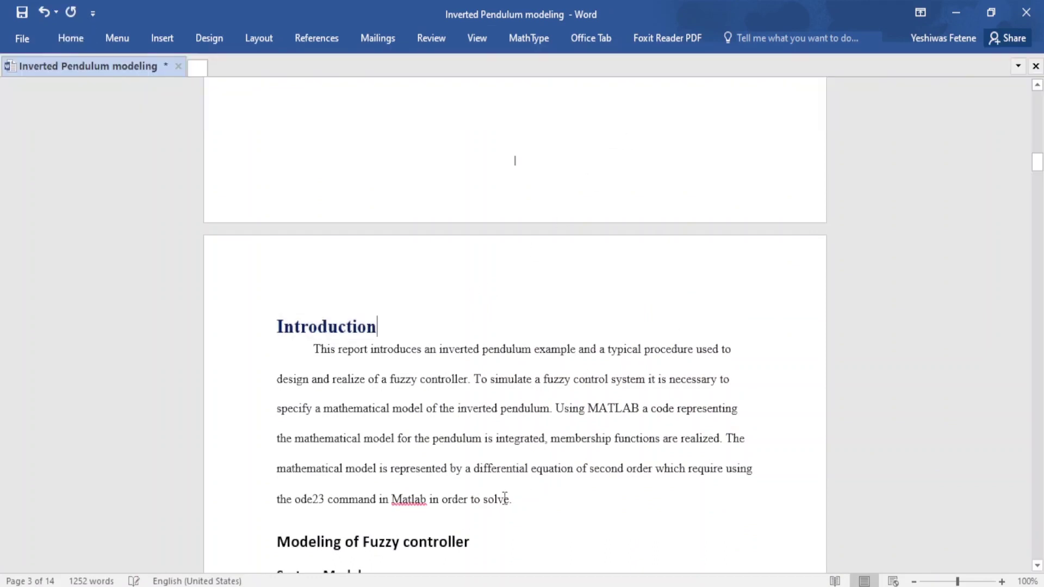
pyautogui.doubleClick(385, 333)
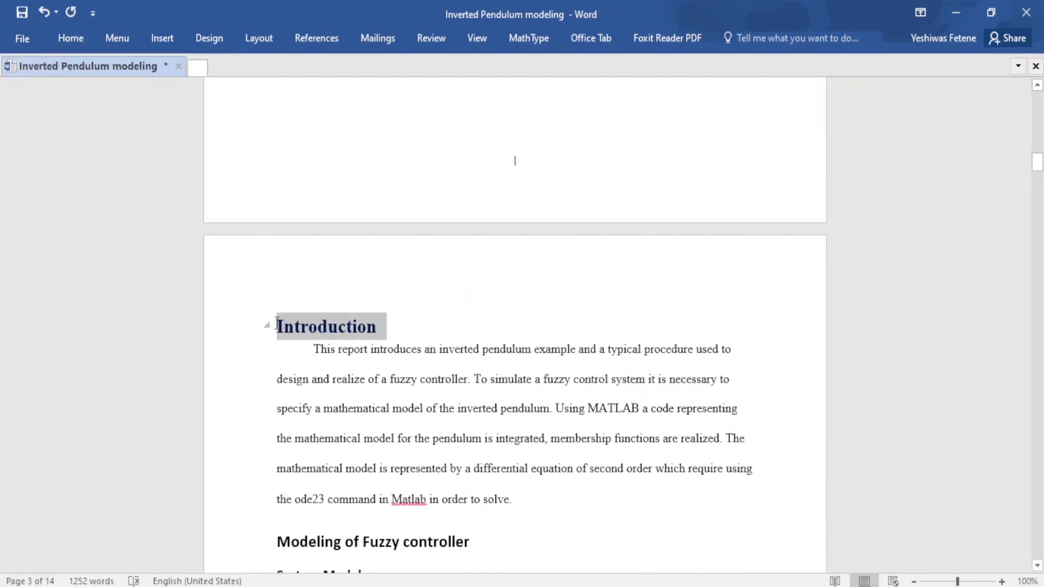
pyautogui.click(371, 353)
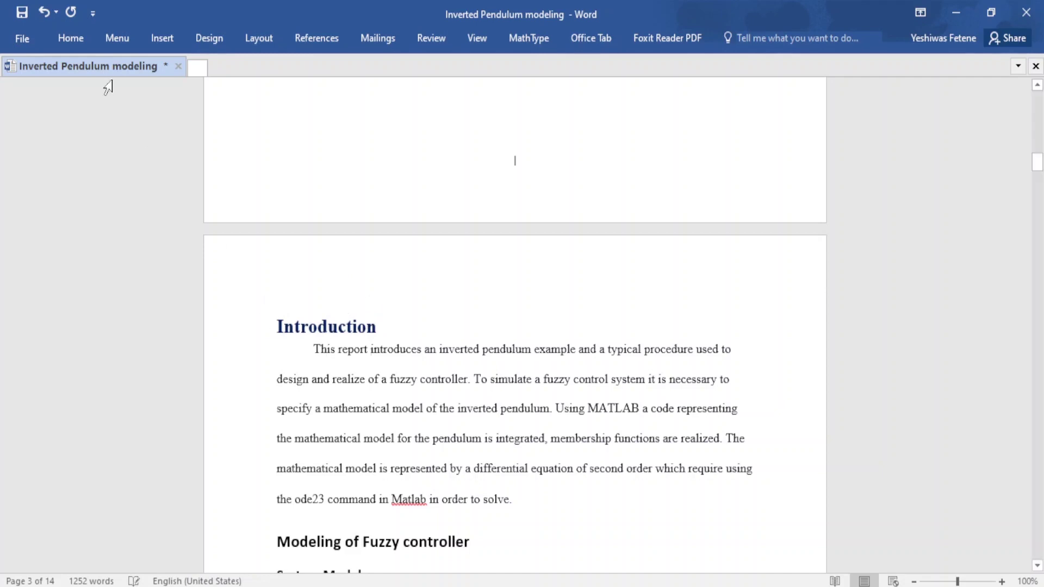
pyautogui.click(80, 43)
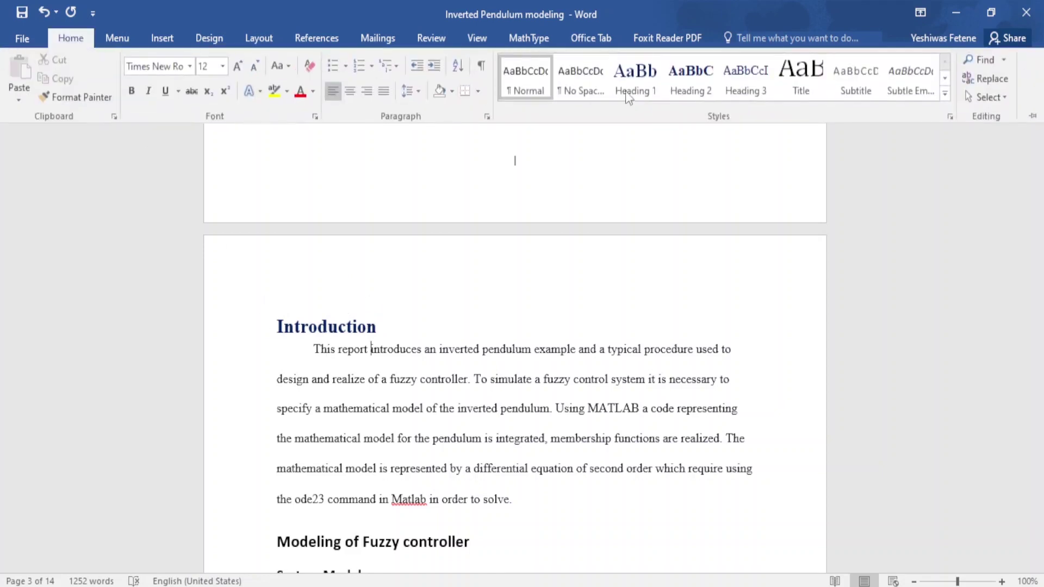
# Step: Increase Heading 1 paragraph spacing to 24 pt before and 12 pt after
pyautogui.rightClick(639, 92)
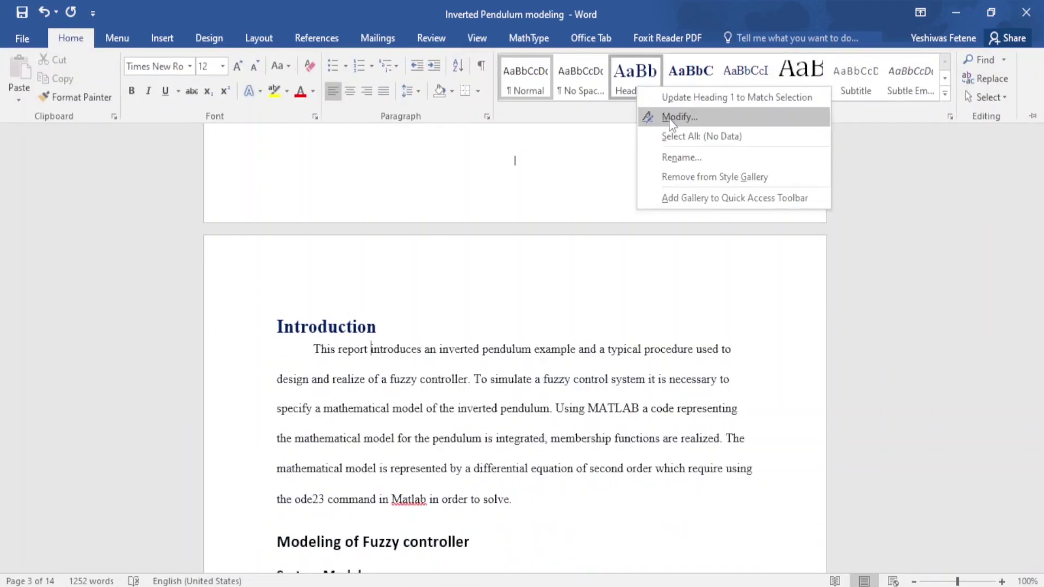
pyautogui.click(673, 118)
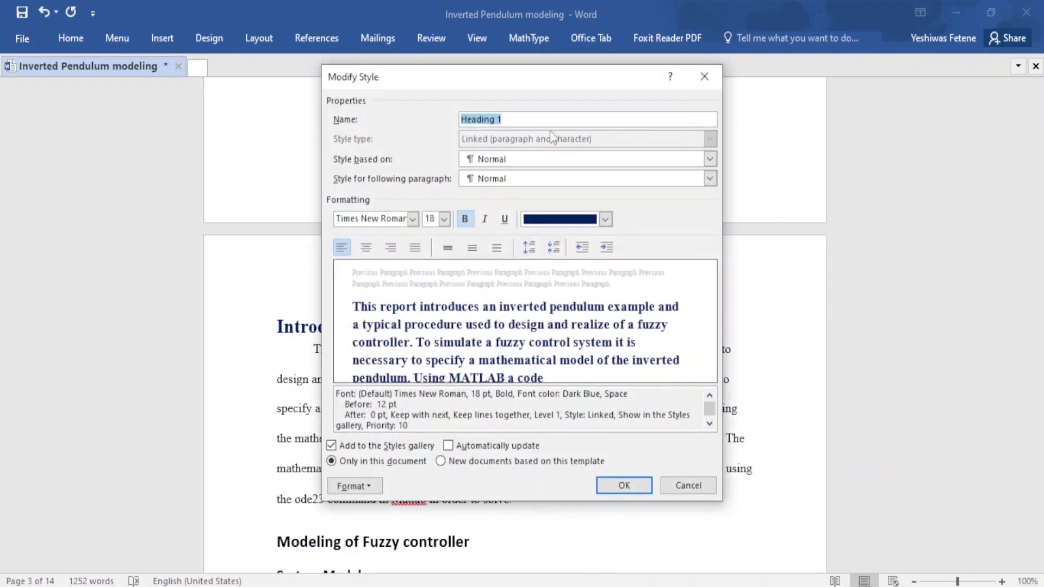
pyautogui.moveTo(583, 82); pyautogui.dragTo(715, 76)
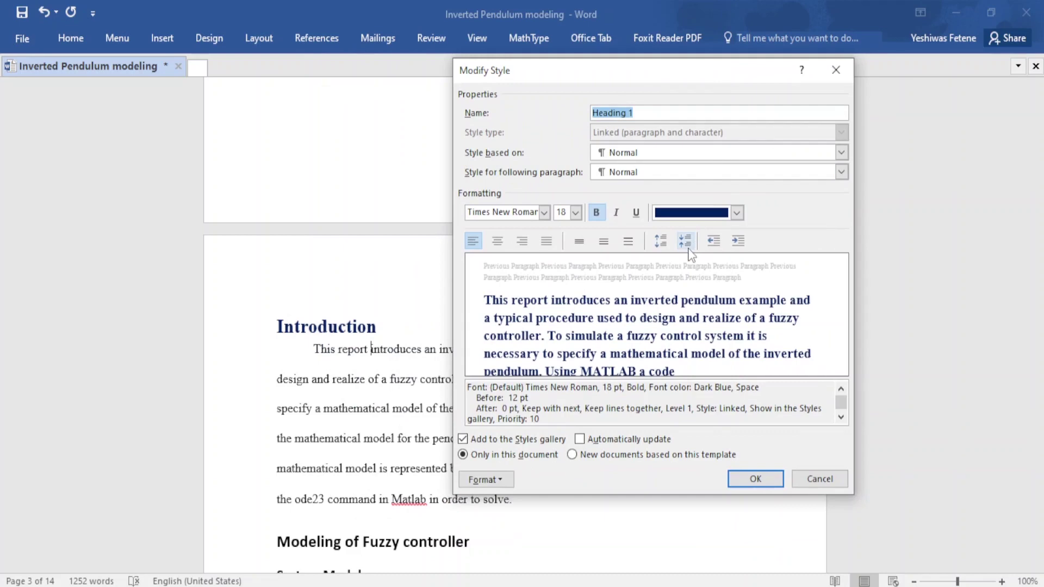
pyautogui.click(660, 240)
pyautogui.click(755, 479)
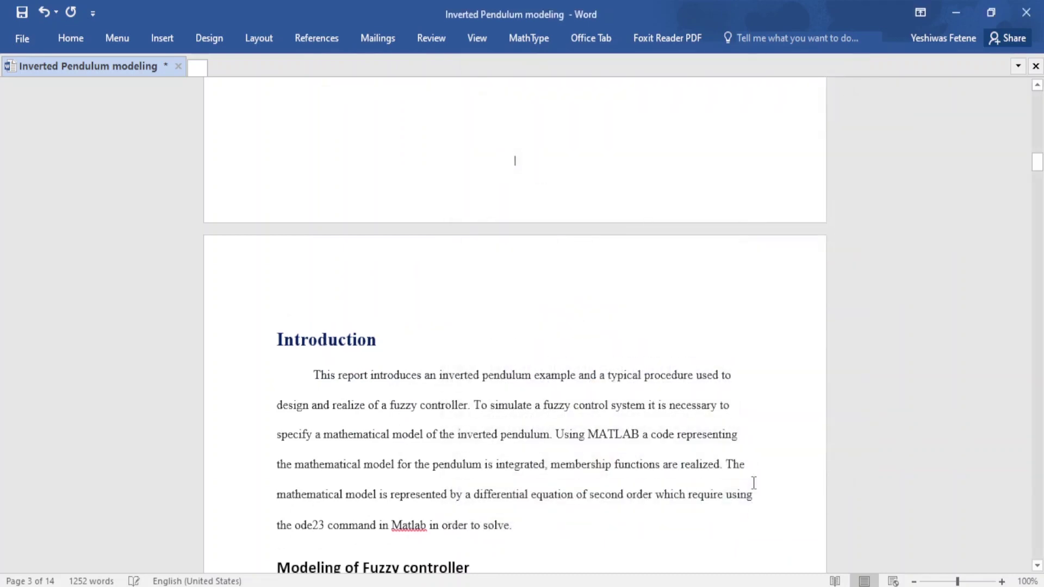
pyautogui.click(294, 341)
# Step: Apply Heading 1 to the 'Modeling of Fuzzy controller' title
pyautogui.scroll(-1, 369, 346)
pyautogui.scroll(-4, 369, 346)
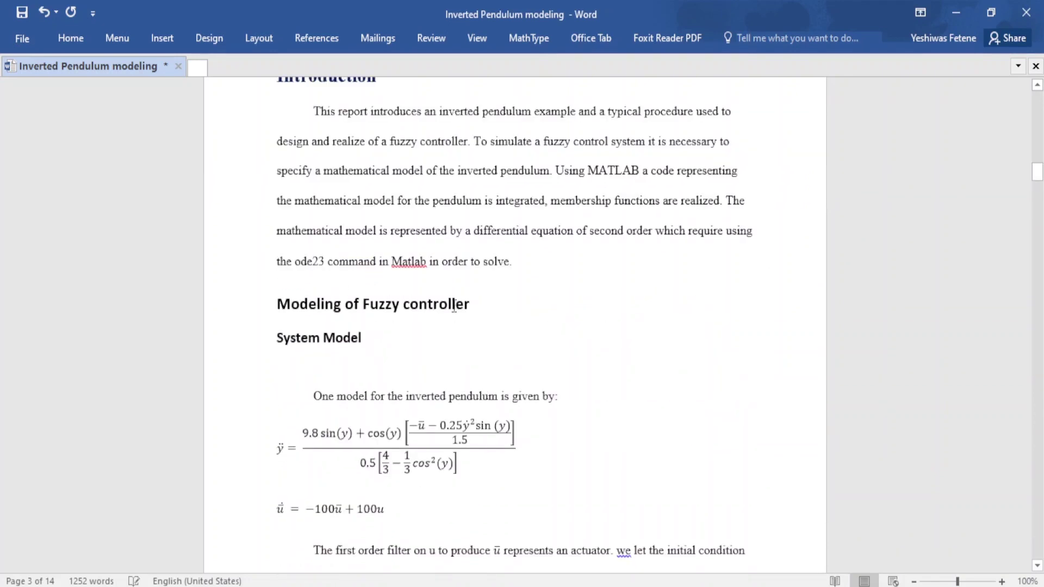
pyautogui.click(470, 304)
pyautogui.tripleClick(471, 304)
pyautogui.click(82, 41)
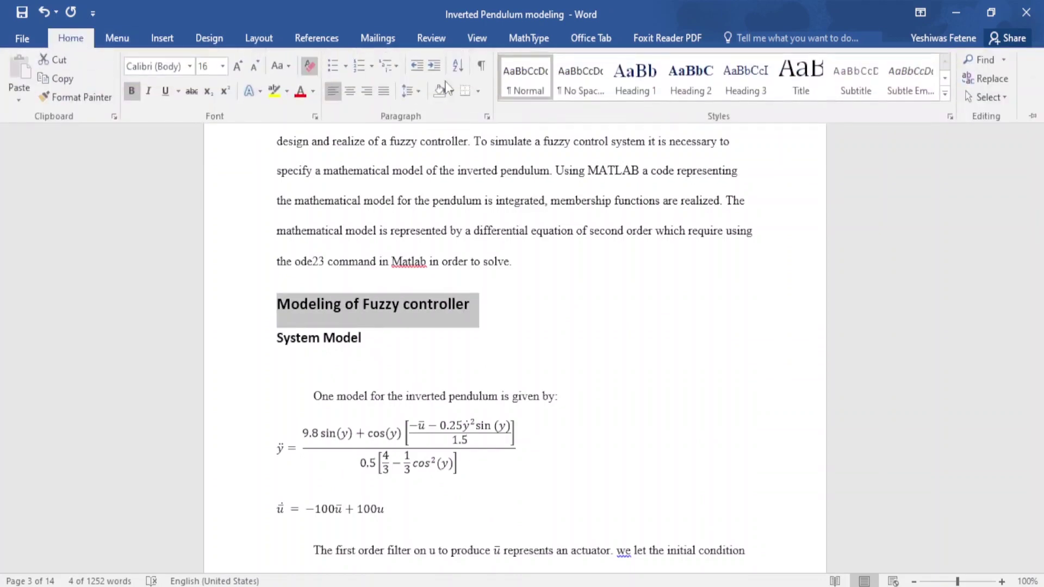
pyautogui.click(632, 90)
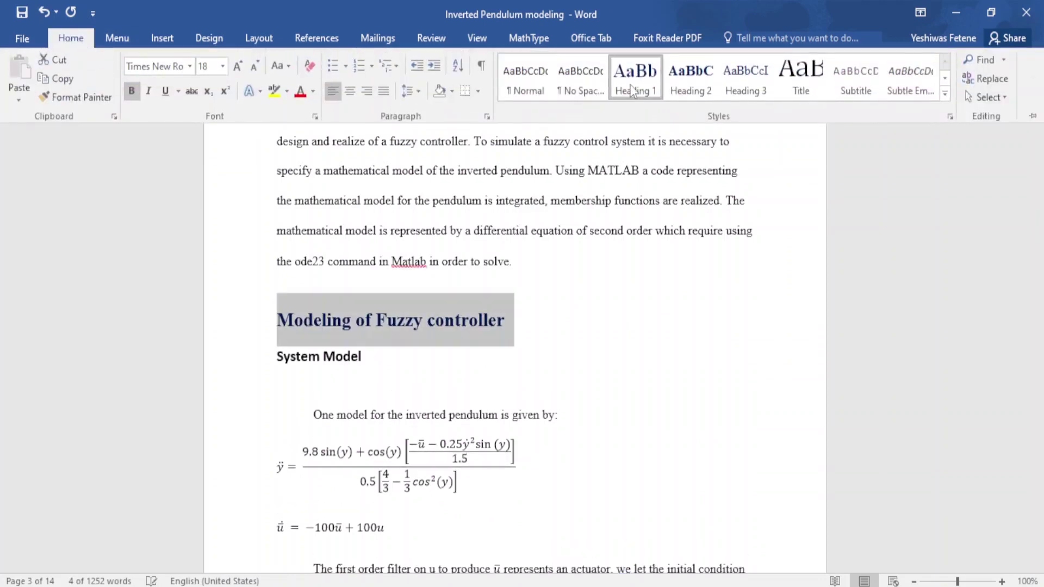
# Step: Apply Heading 2 to the 'System Model' title
pyautogui.click(363, 363)
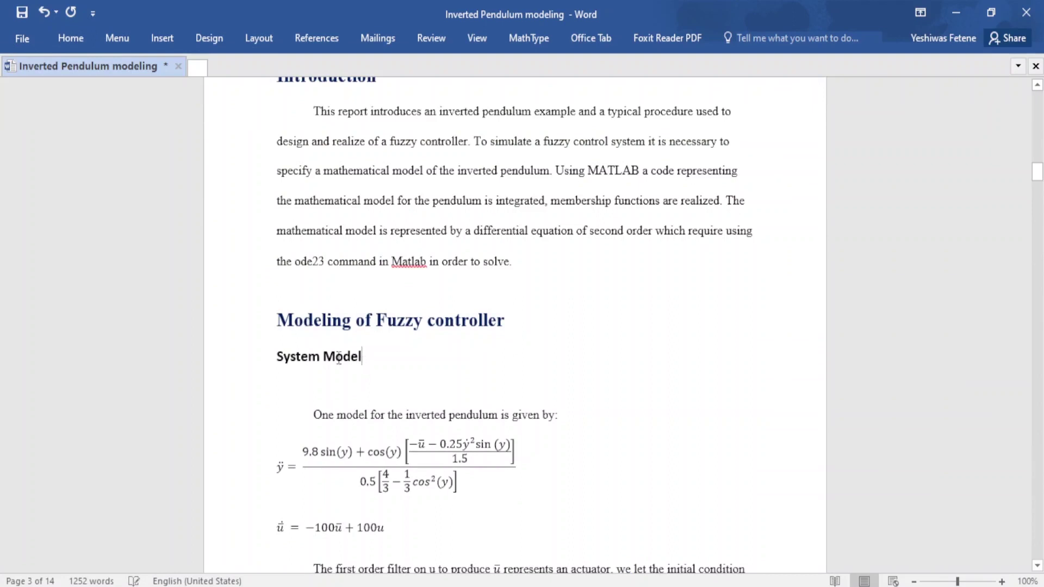
pyautogui.moveTo(363, 363); pyautogui.dragTo(278, 363)
pyautogui.click(68, 37)
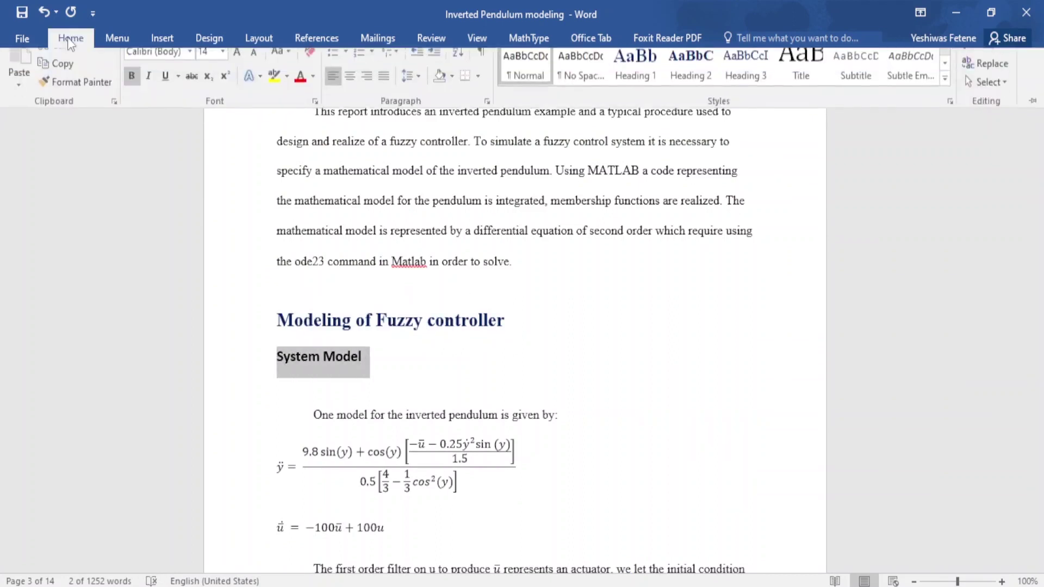
pyautogui.click(689, 87)
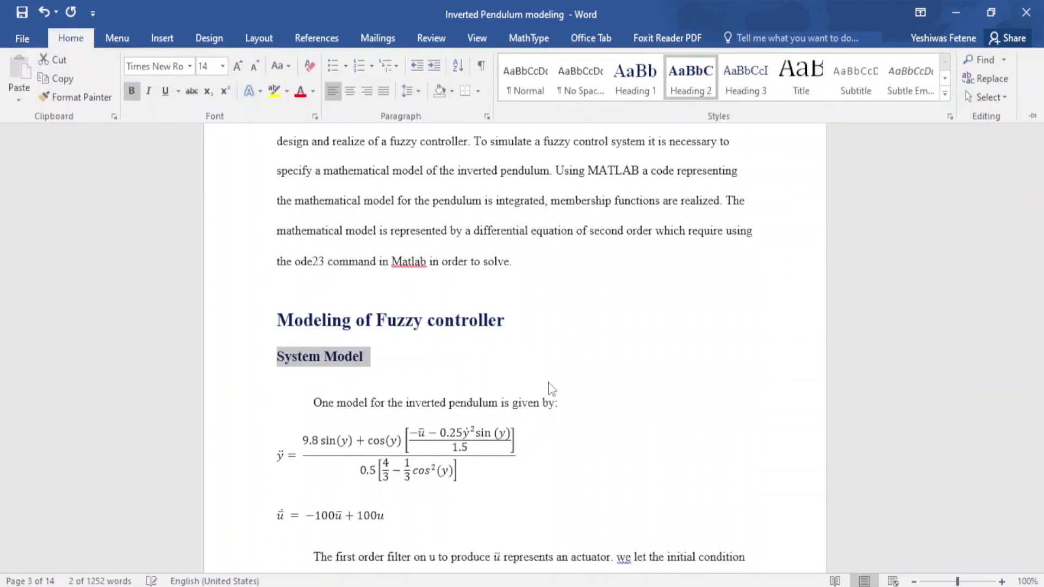
pyautogui.click(421, 378)
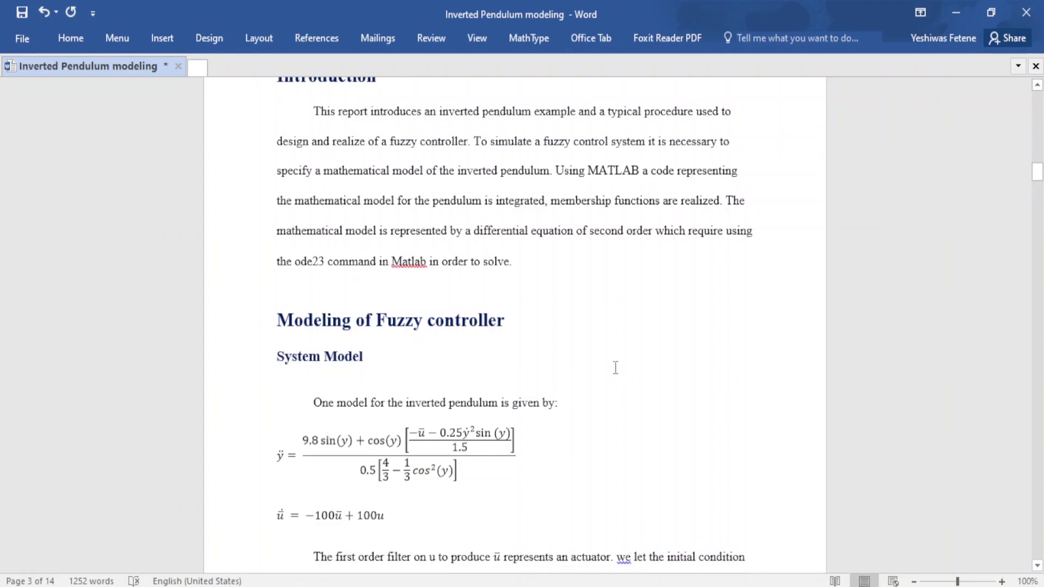
# Step: Make 'Fuzzy Controller Design' a Heading 1, removing the blank line below it
pyautogui.click(1037, 565)
pyautogui.scroll(-6, 1037, 566)
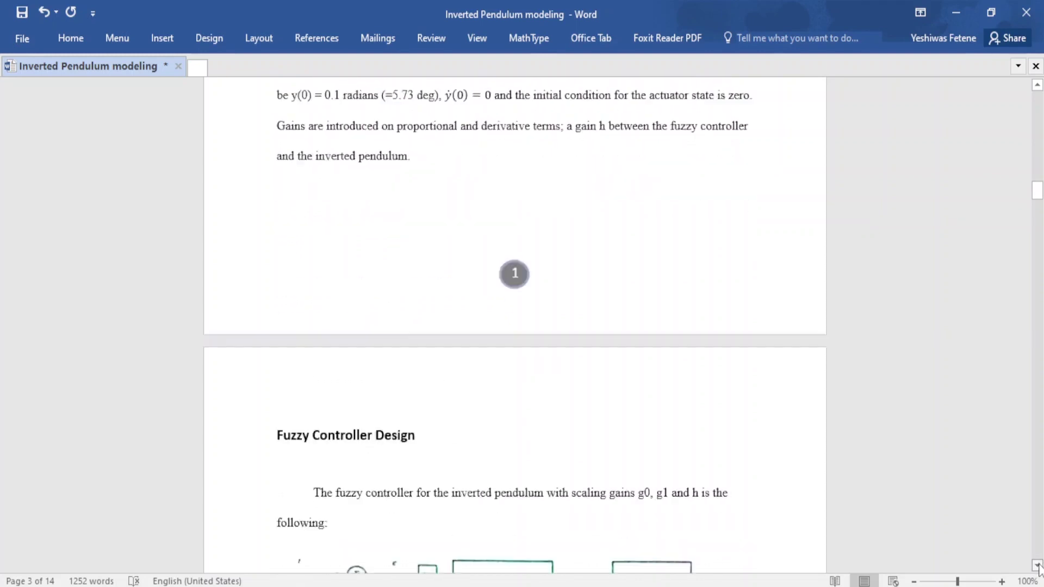
pyautogui.scroll(-1, 1037, 566)
pyautogui.scroll(-1, 1037, 566)
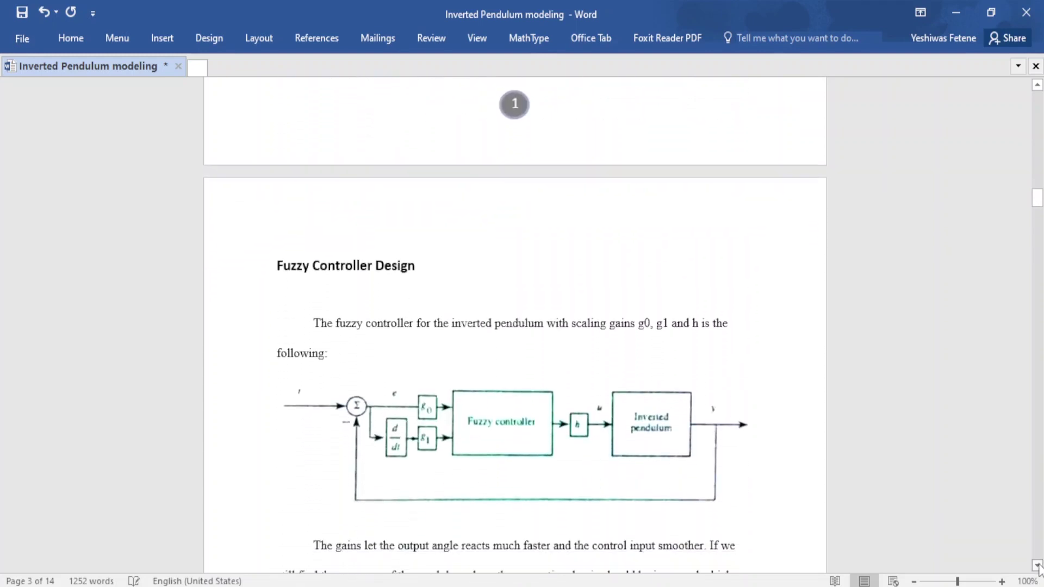
pyautogui.click(410, 265)
pyautogui.press('Delete')
pyautogui.click(249, 264)
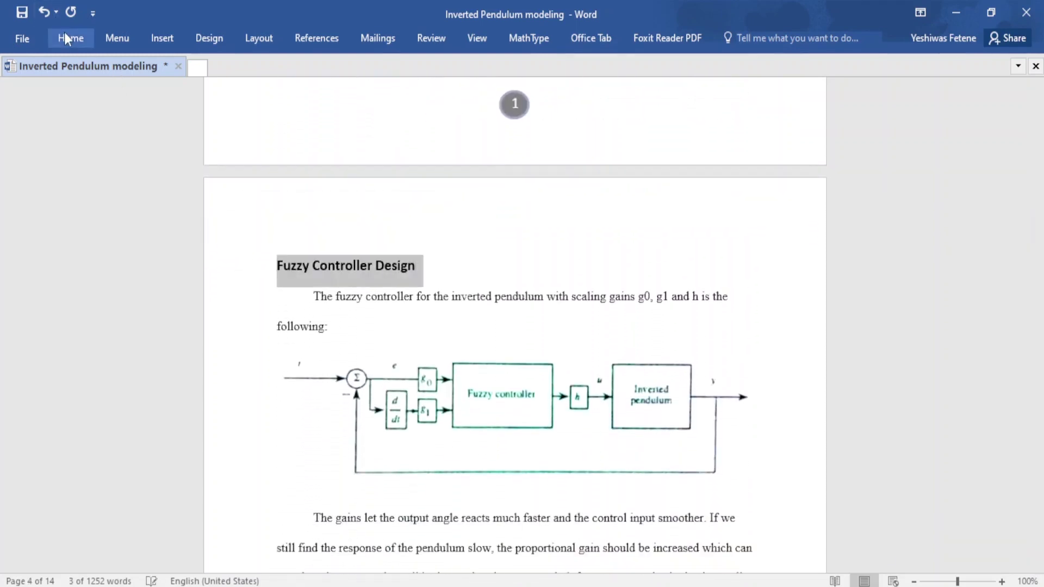
pyautogui.click(71, 38)
pyautogui.click(636, 81)
# Step: Apply a heading style to the 'Main MATLAB code' title
pyautogui.scroll(-20, 587, 268)
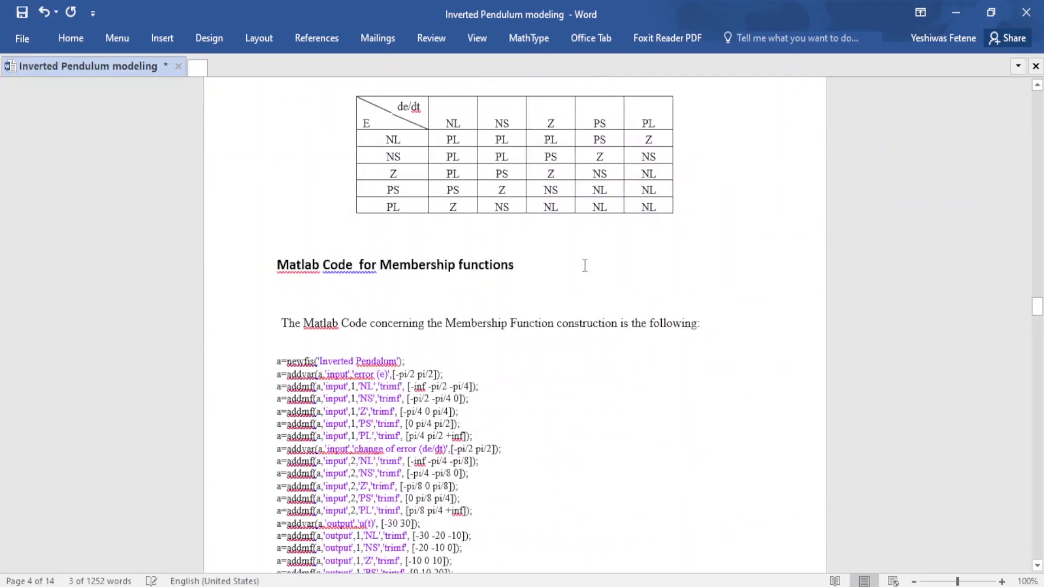
pyautogui.click(532, 270)
pyautogui.moveTo(534, 270); pyautogui.dragTo(259, 248)
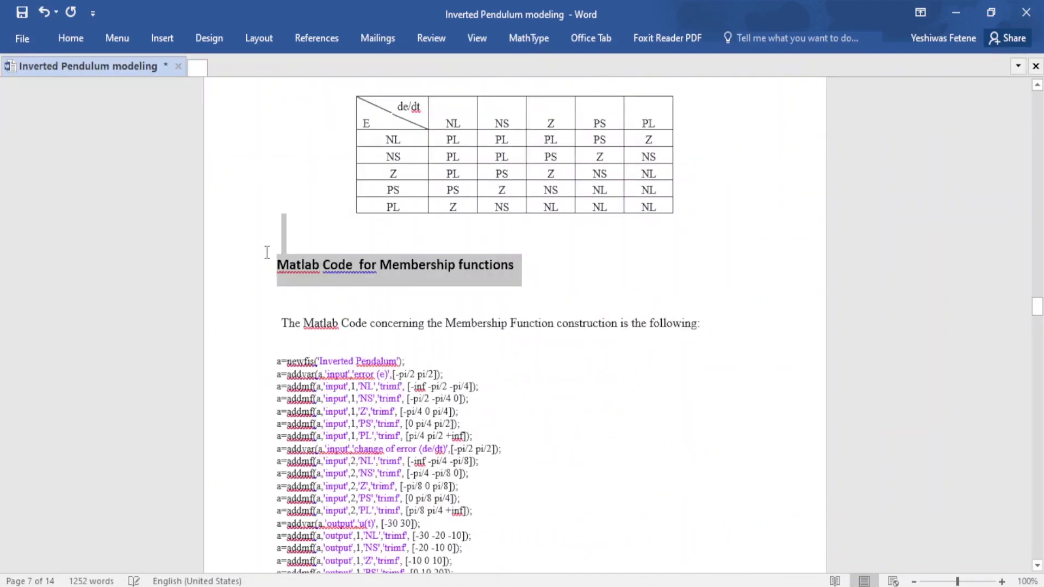
pyautogui.scroll(-15, 267, 250)
pyautogui.moveTo(402, 340); pyautogui.dragTo(276, 341)
pyautogui.click(71, 37)
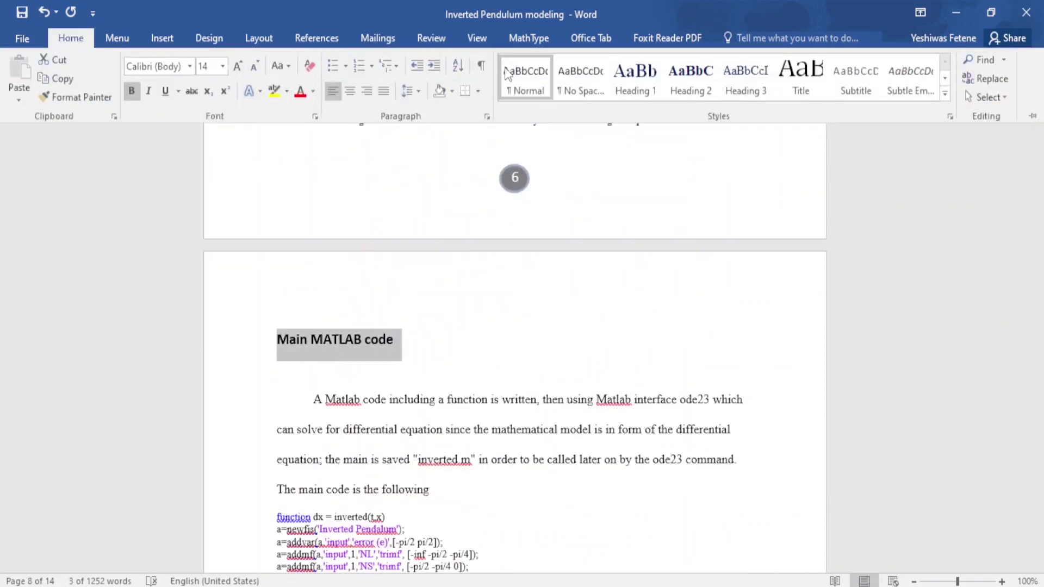
pyautogui.click(690, 76)
# Step: Make 'Simulation Plots' a Heading 2, then scroll through the report to review it
pyautogui.scroll(-20, 517, 326)
pyautogui.moveTo(381, 242); pyautogui.dragTo(277, 242)
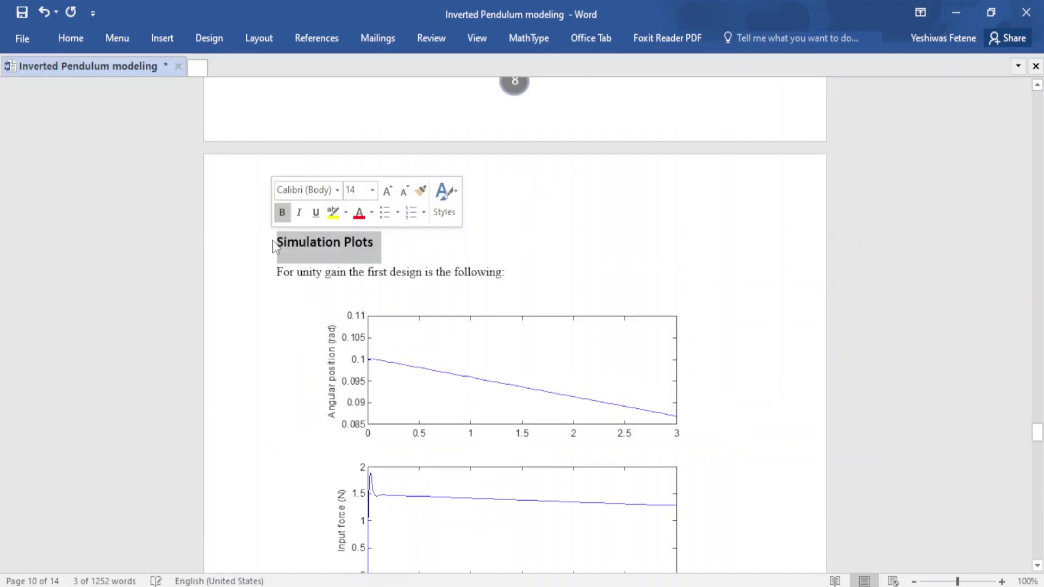
pyautogui.click(71, 38)
pyautogui.click(690, 76)
pyautogui.moveTo(1039, 276); pyautogui.dragTo(1039, 549)
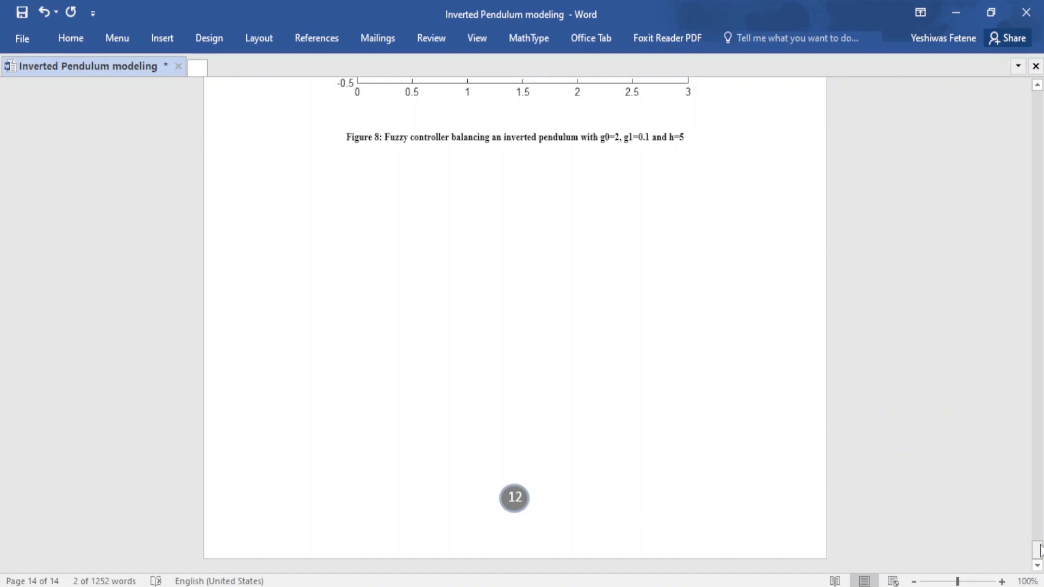
pyautogui.moveTo(1040, 549); pyautogui.dragTo(1040, 98)
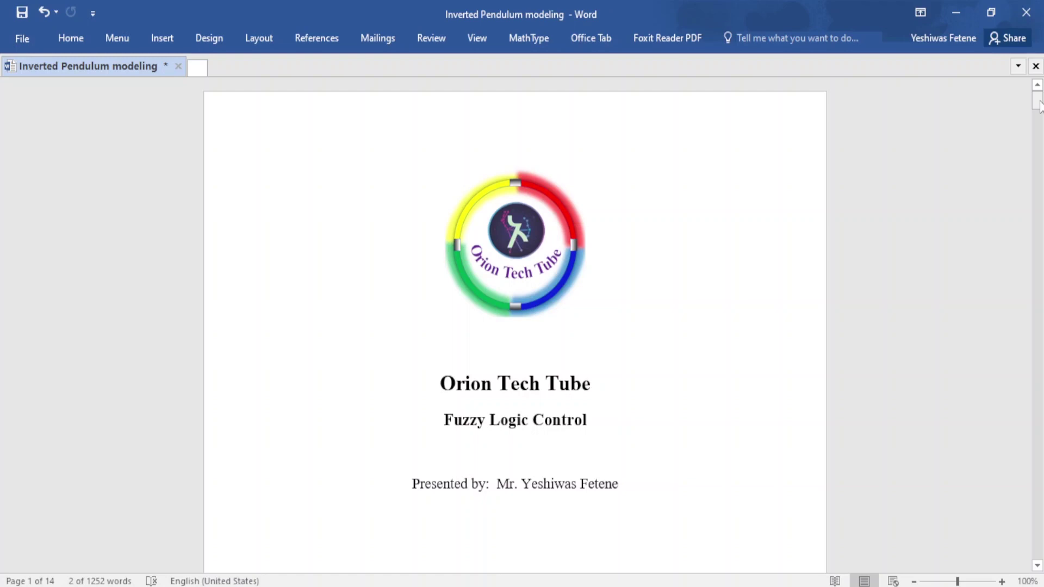
pyautogui.moveTo(1038, 103); pyautogui.dragTo(1038, 435)
pyautogui.click(372, 162)
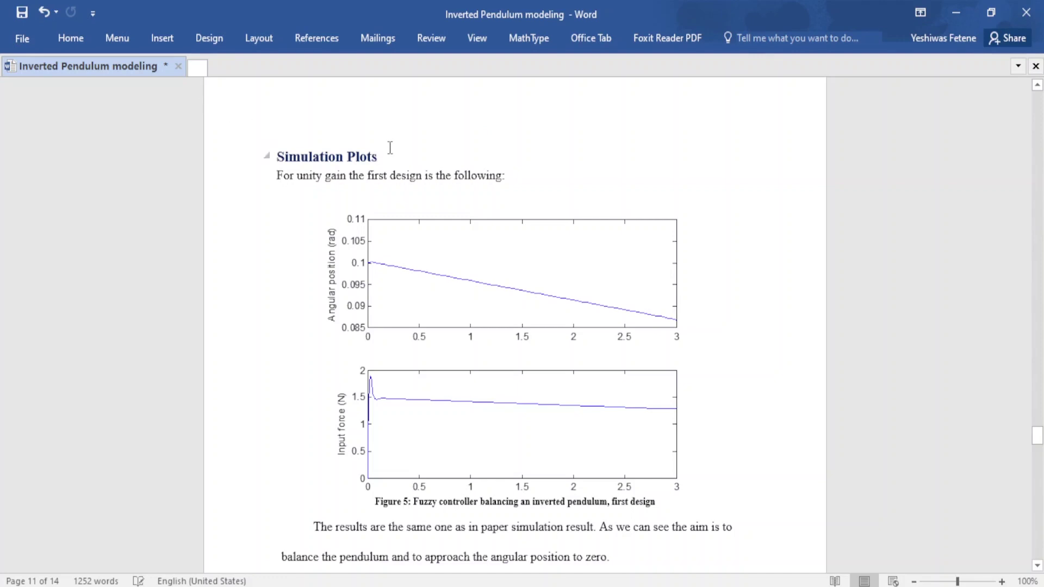
# Step: Modify the Heading 2 style to use 8 pt spacing before and 6 pt after
pyautogui.click(67, 39)
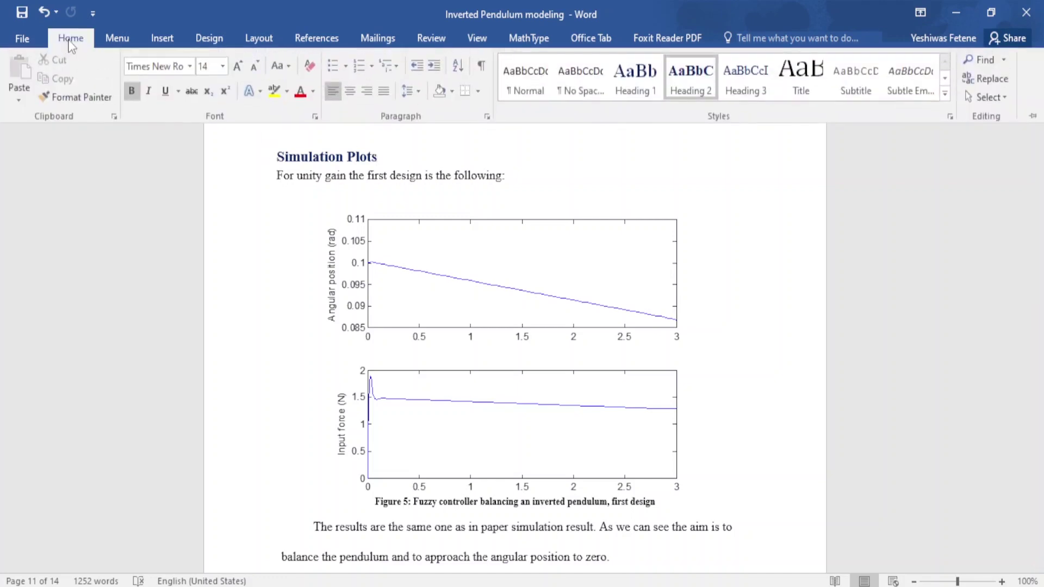
pyautogui.rightClick(690, 84)
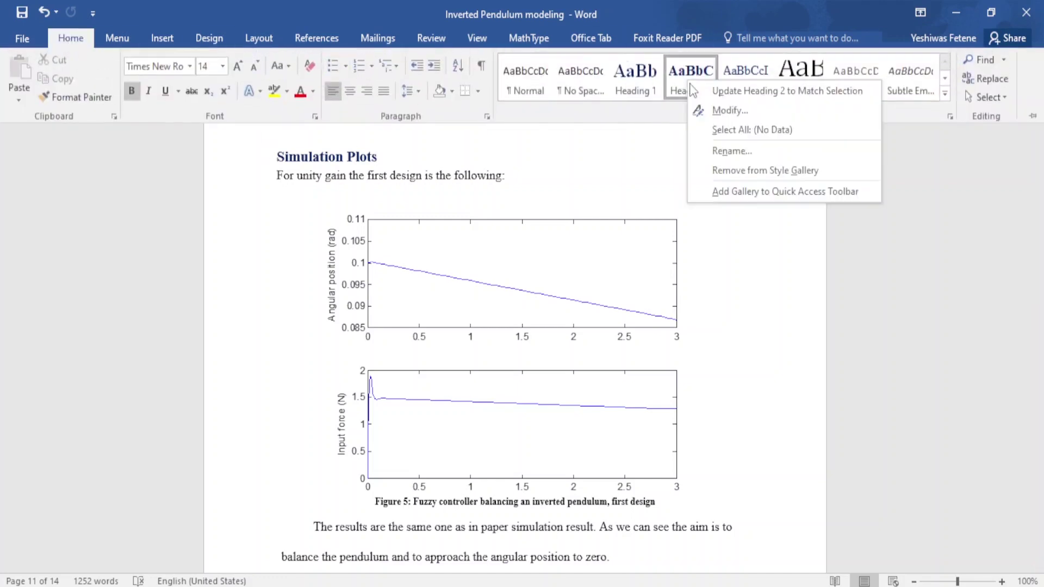
pyautogui.click(724, 108)
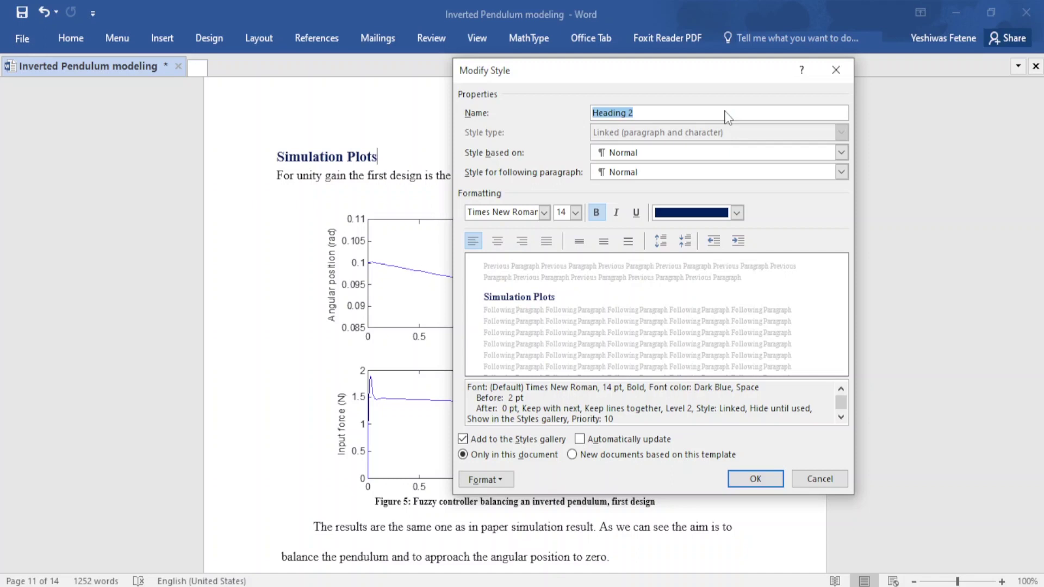
pyautogui.click(659, 240)
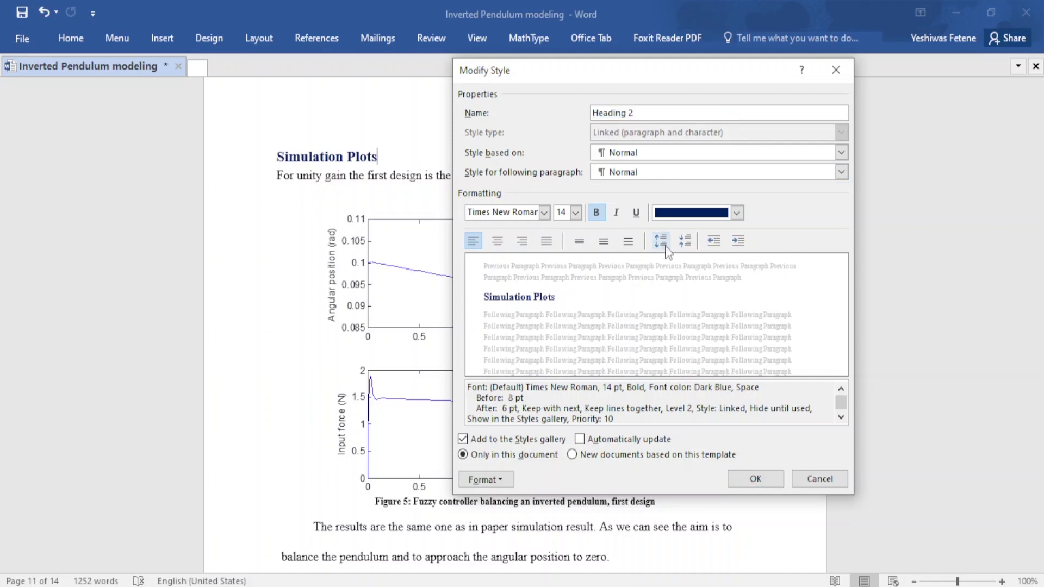
pyautogui.click(755, 478)
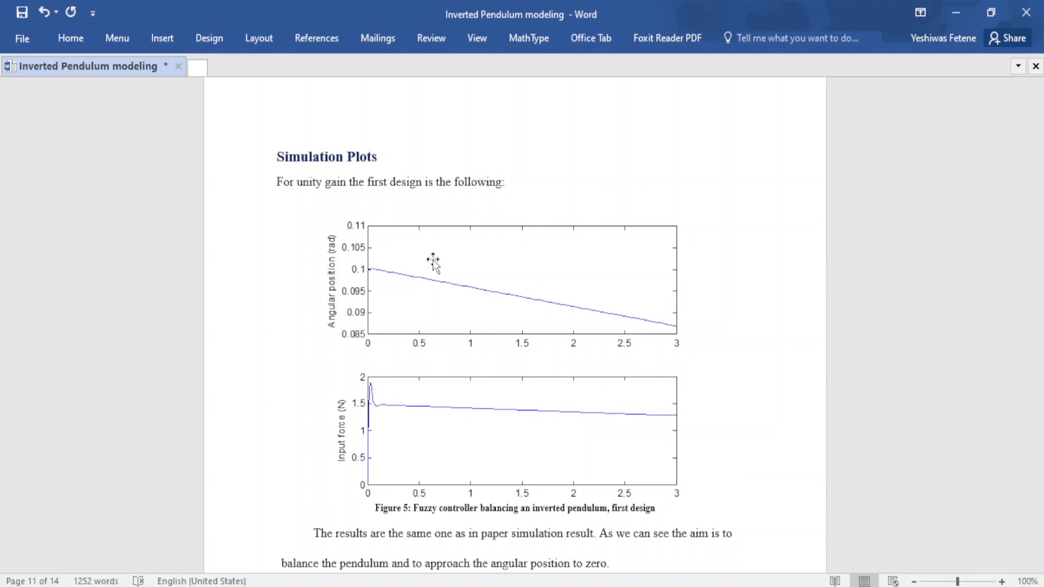
pyautogui.moveTo(1037, 435)
pyautogui.mouseDown()
pyautogui.moveTo(1037, 548)
pyautogui.moveTo(1037, 100)
pyautogui.mouseUp()
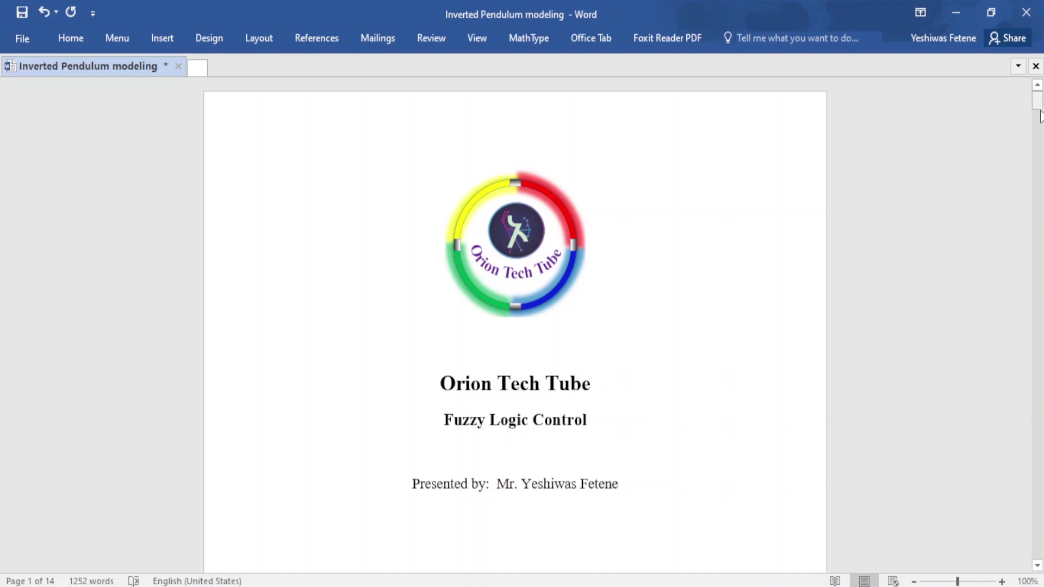
pyautogui.moveTo(1039, 112); pyautogui.dragTo(1039, 166)
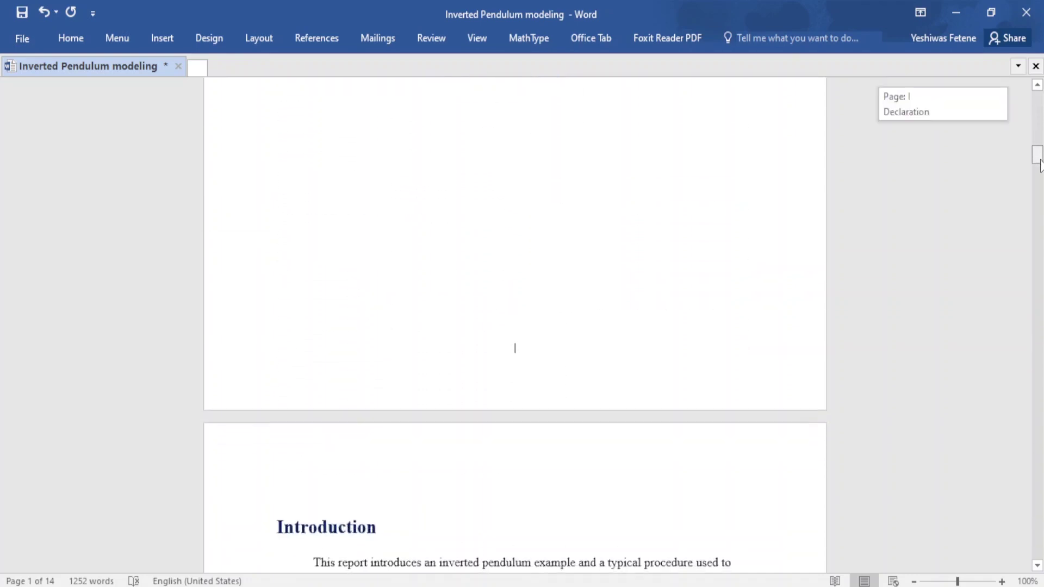
pyautogui.click(515, 282)
pyautogui.doubleClick(514, 280)
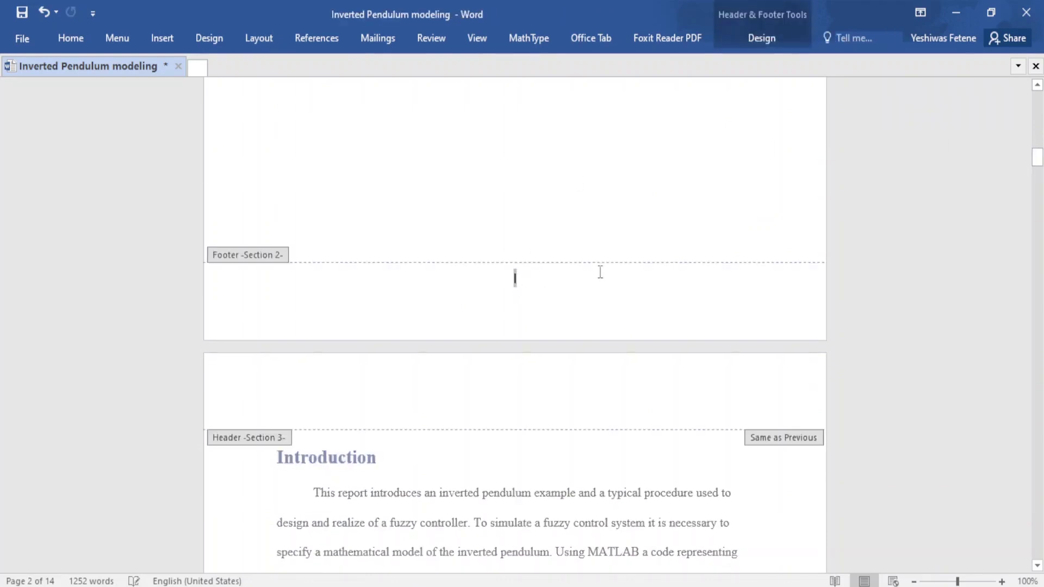
pyautogui.doubleClick(713, 200)
pyautogui.moveTo(1037, 170)
pyautogui.mouseDown()
pyautogui.moveTo(1039, 156)
pyautogui.moveTo(1038, 169)
pyautogui.mouseUp()
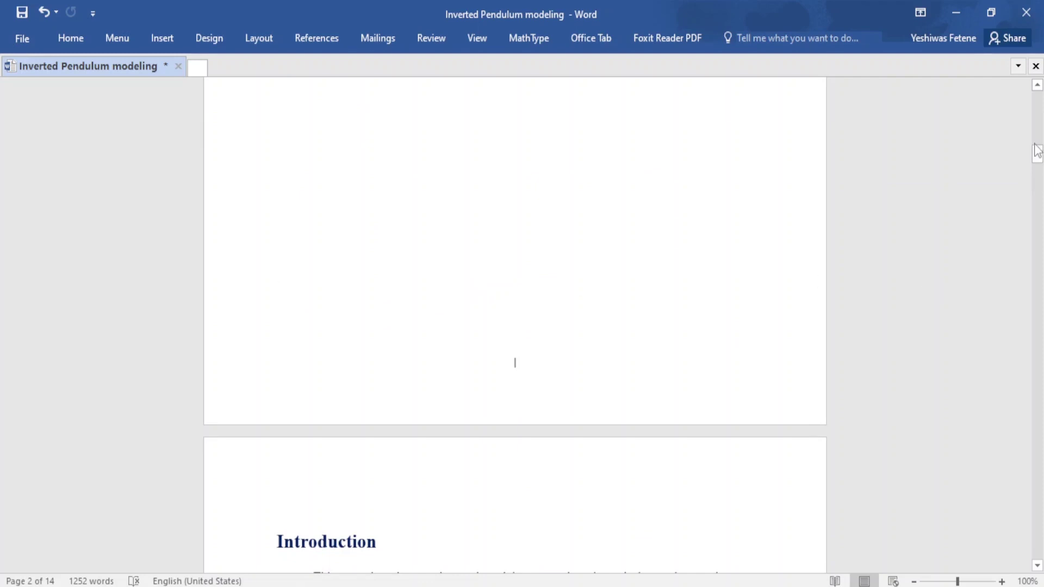
pyautogui.moveTo(1037, 155)
pyautogui.mouseDown()
pyautogui.moveTo(1038, 145)
pyautogui.moveTo(1037, 175)
pyautogui.mouseUp()
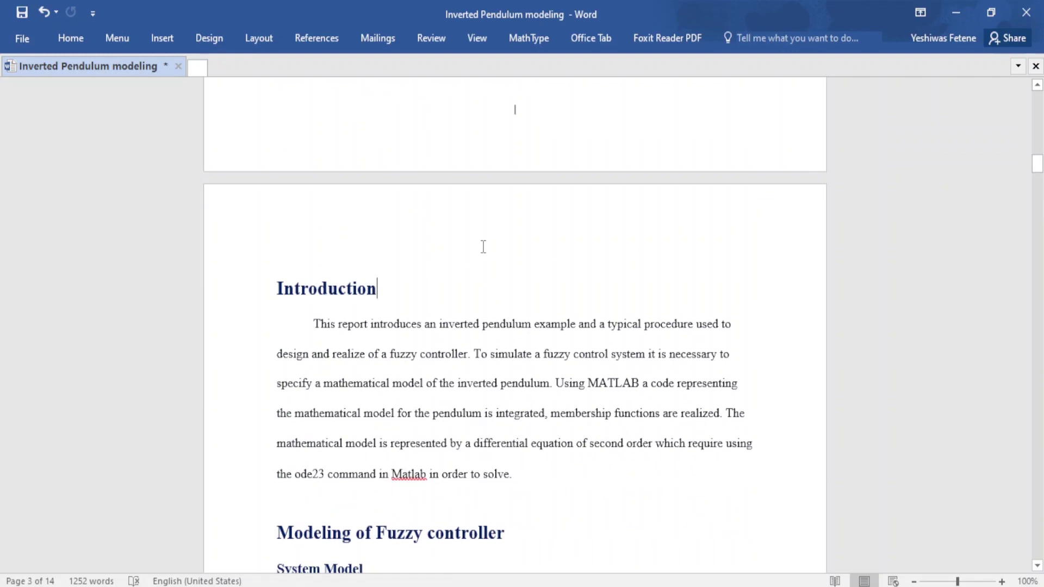
pyautogui.moveTo(1031, 160); pyautogui.dragTo(1033, 191)
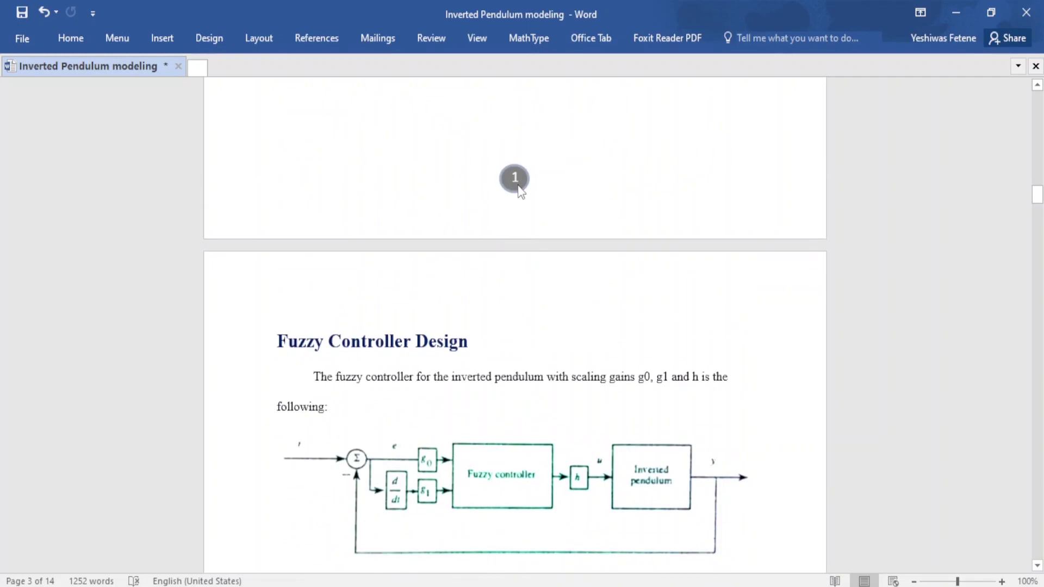
# Step: Push the Introduction heading down with line breaks to leave a blank page 3
pyautogui.click(1039, 209)
pyautogui.moveTo(1037, 209)
pyautogui.mouseDown()
pyautogui.moveTo(1031, 139)
pyautogui.moveTo(1031, 159)
pyautogui.mouseUp()
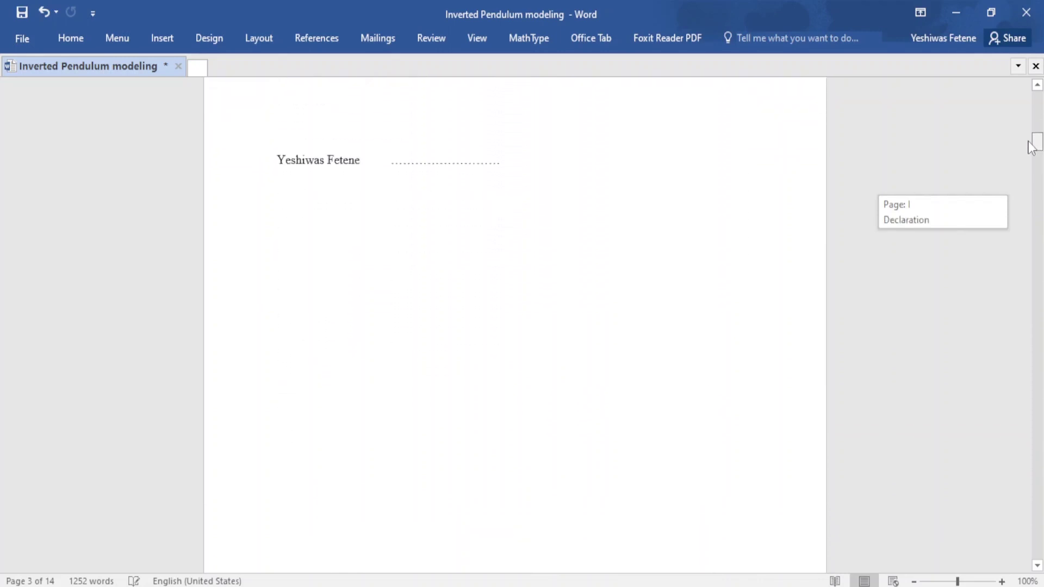
pyautogui.click(464, 277)
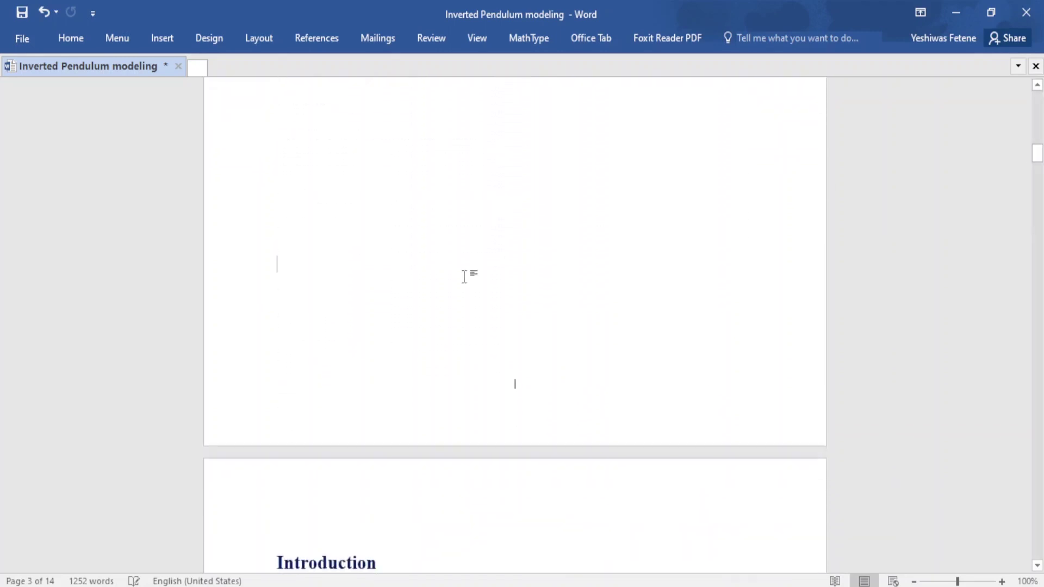
pyautogui.press('Return')
pyautogui.press('Return')
pyautogui.press('Return')
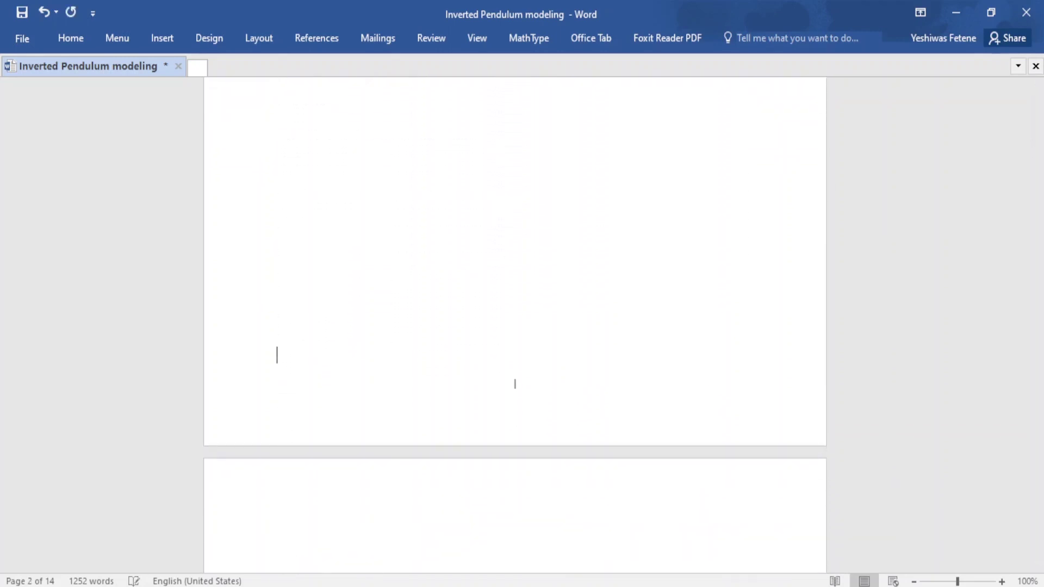
pyautogui.press('Return')
pyautogui.press('Return')
pyautogui.press('Return')
pyautogui.press('Return')
pyautogui.press('Return')
pyautogui.press('Return')
pyautogui.press('Return')
pyautogui.press('Return')
pyautogui.press('Return')
pyautogui.press('Return')
pyautogui.press('Return')
pyautogui.press('Return')
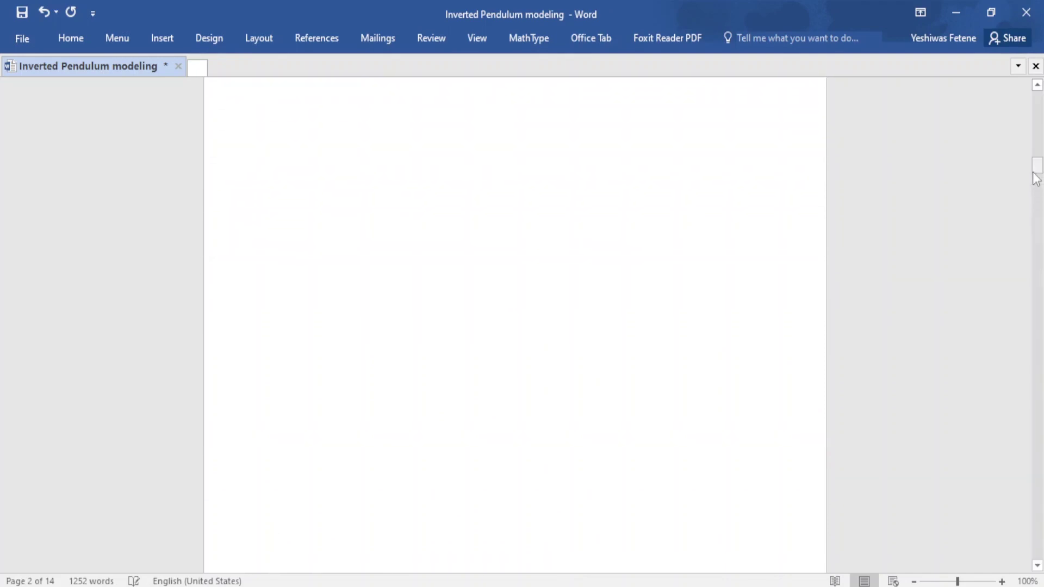
pyautogui.moveTo(1037, 173); pyautogui.dragTo(1037, 188)
pyautogui.click(291, 452)
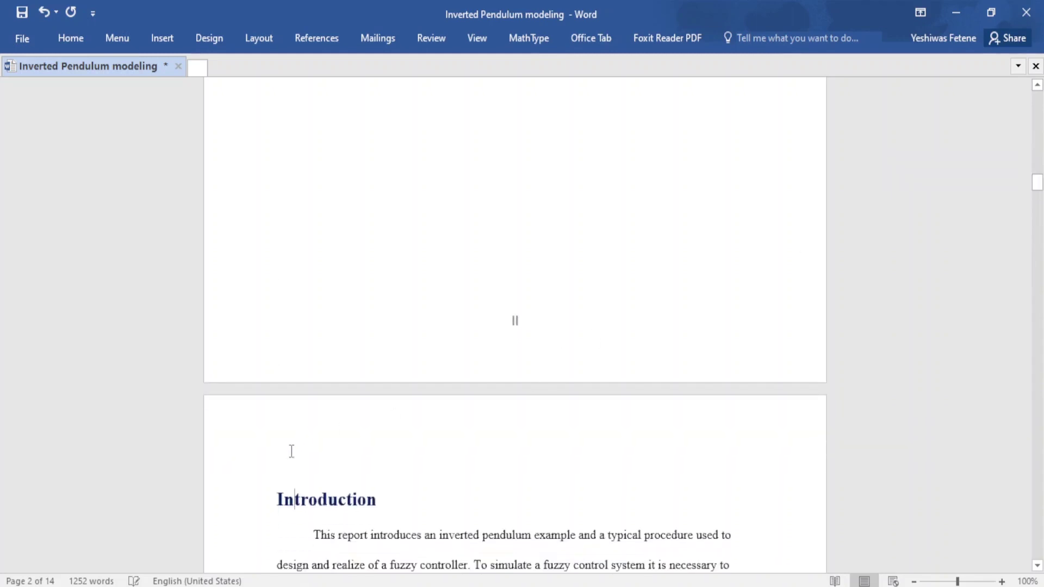
pyautogui.moveTo(1038, 188)
pyautogui.mouseDown()
pyautogui.moveTo(1031, 151)
pyautogui.moveTo(1034, 187)
pyautogui.mouseUp()
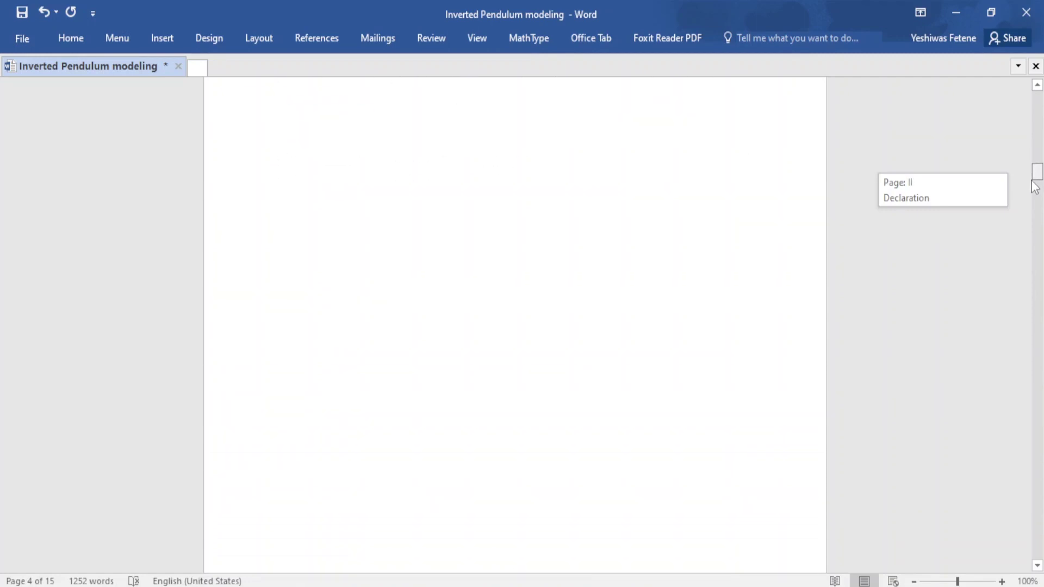
pyautogui.moveTo(1034, 186); pyautogui.dragTo(1033, 174)
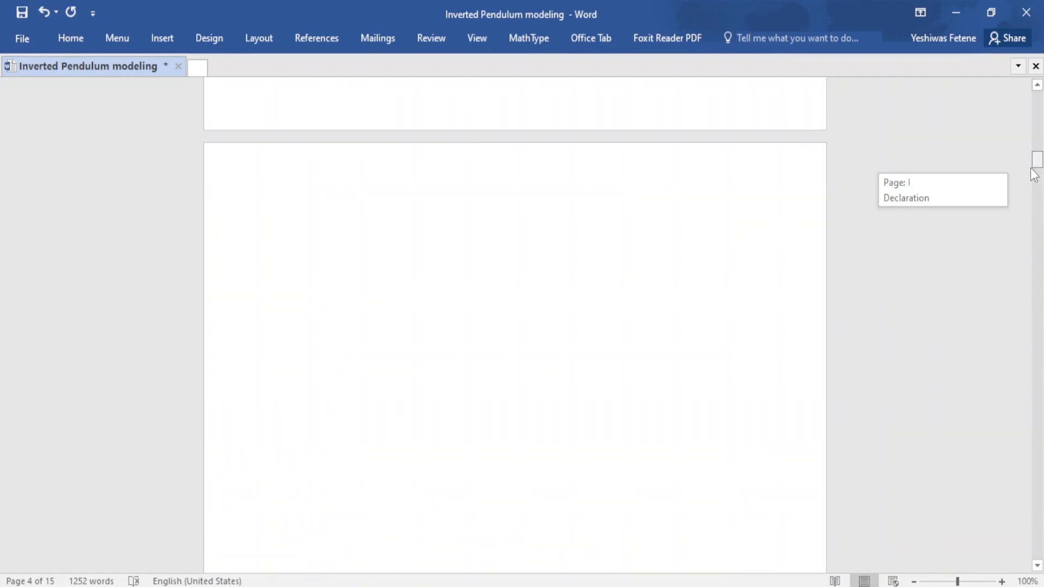
pyautogui.click(495, 248)
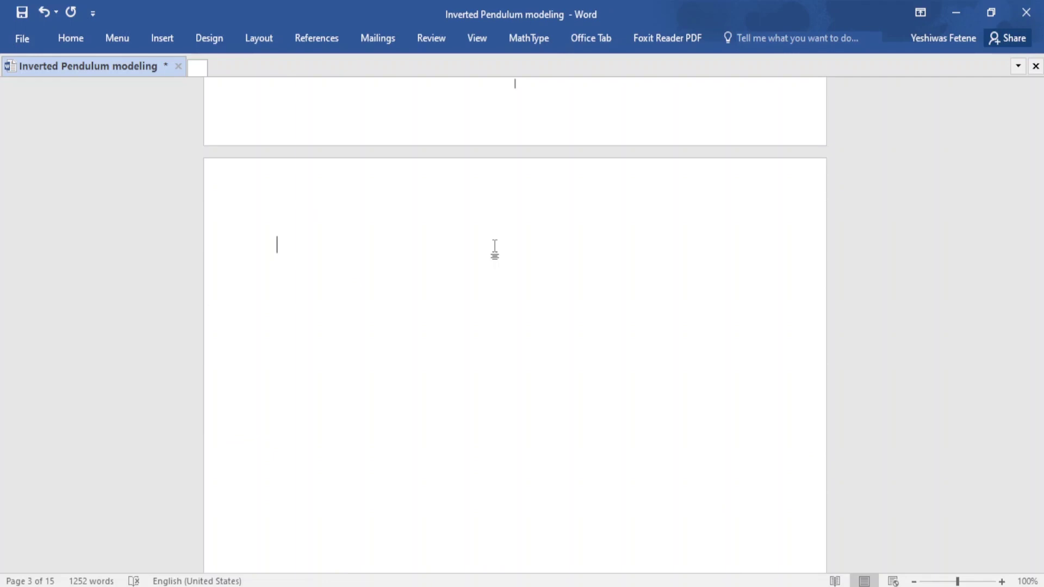
pyautogui.click(321, 37)
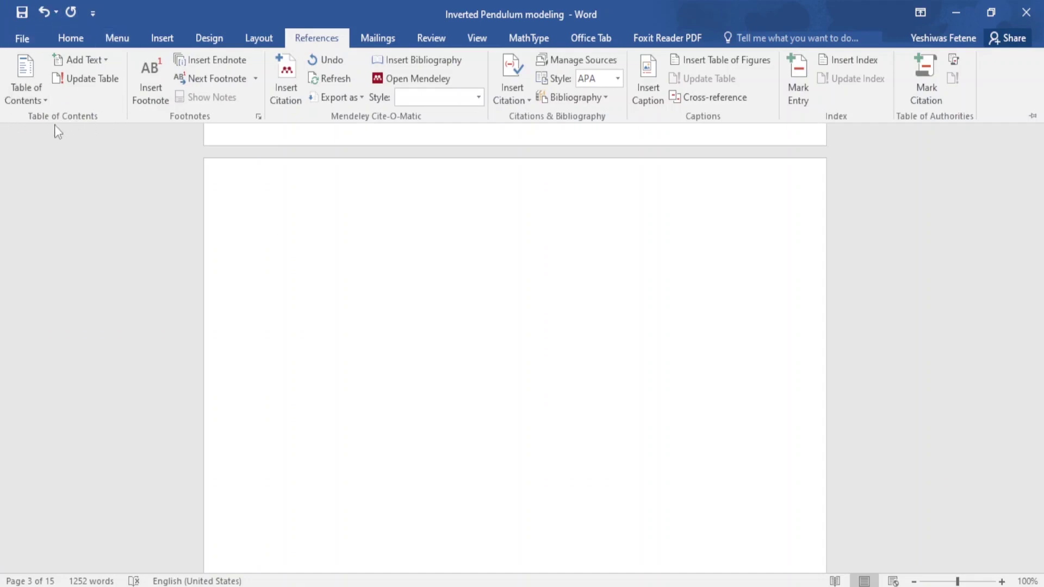
# Step: Show the Table of Contents gallery from the References tab
pyautogui.click(47, 104)
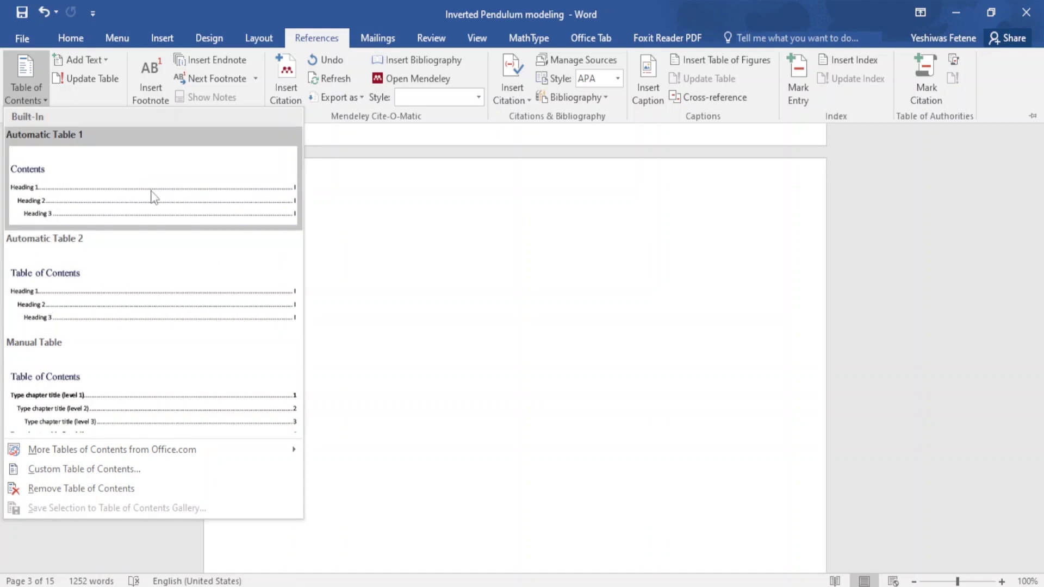
# Step: Insert Automatic Table 2 on blank page 3 and scroll through the result
pyautogui.click(88, 306)
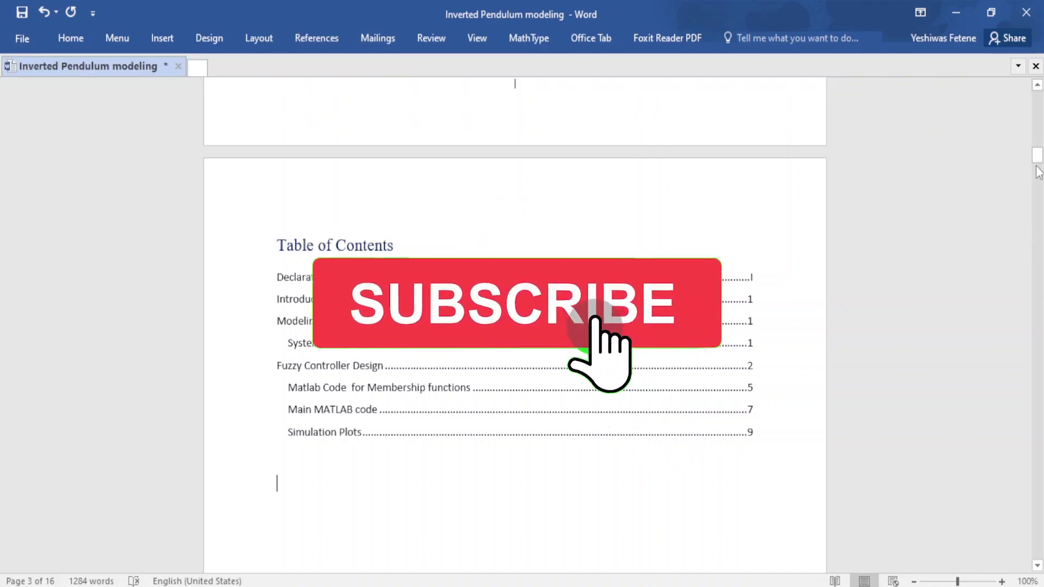
pyautogui.moveTo(1037, 155); pyautogui.dragTo(1039, 236)
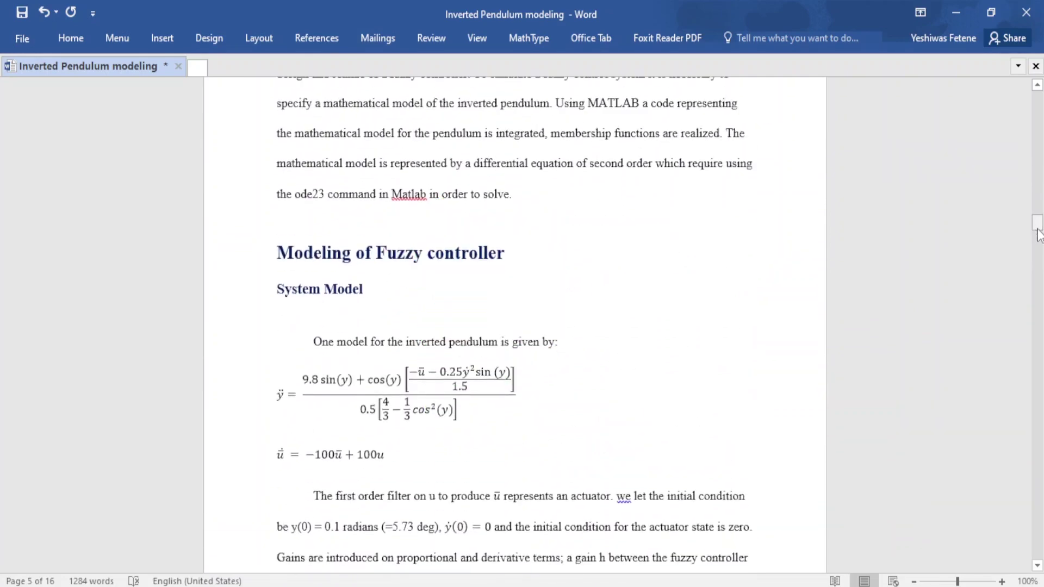
pyautogui.moveTo(1039, 235); pyautogui.dragTo(1039, 87)
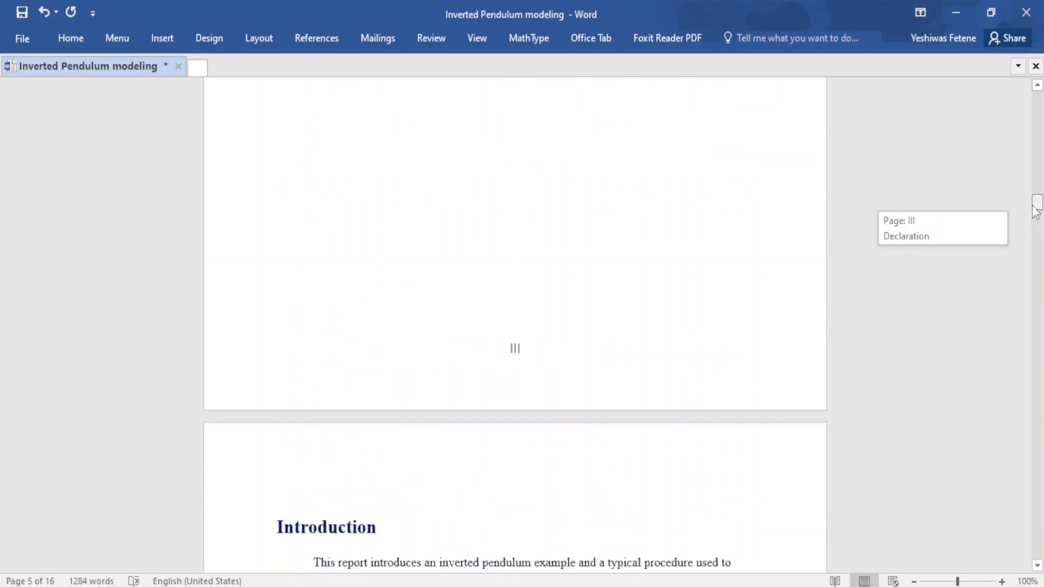
# Step: Apply the 1 Heading 1 / 1.1 Heading 2 / 1.1.1 Heading 3 multilevel list
pyautogui.click(70, 42)
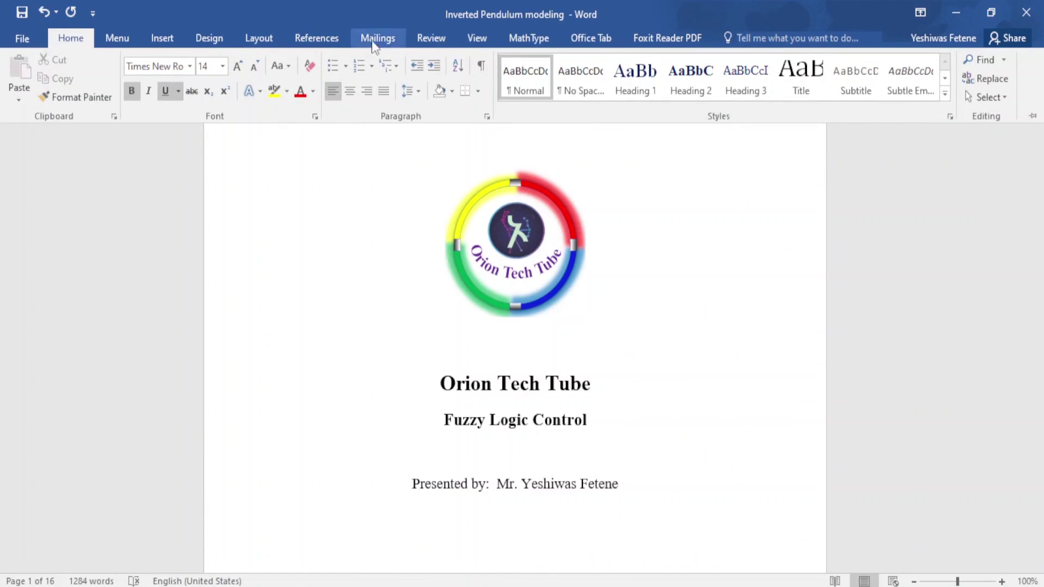
pyautogui.click(397, 71)
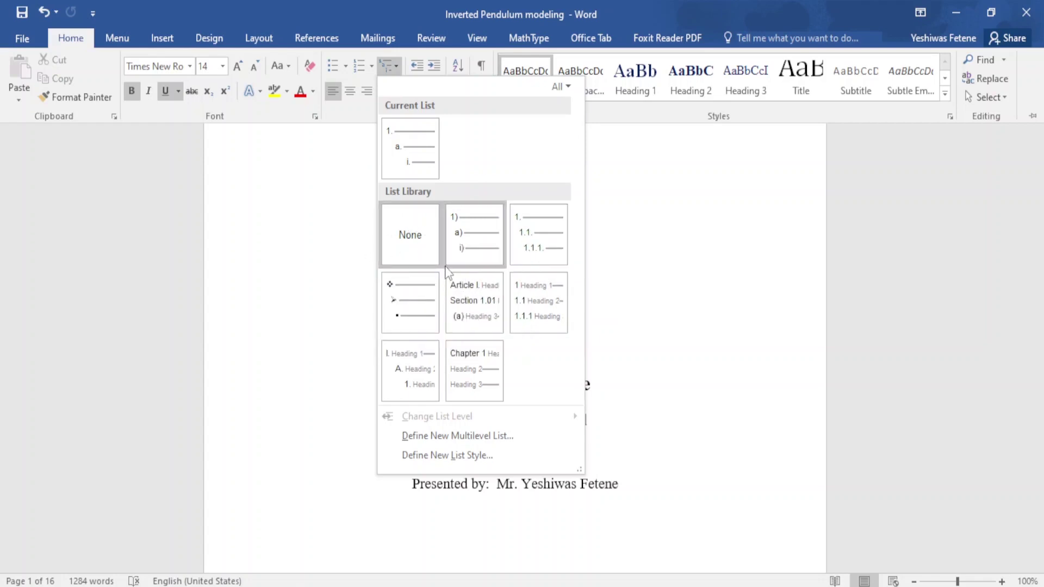
pyautogui.moveTo(539, 234)
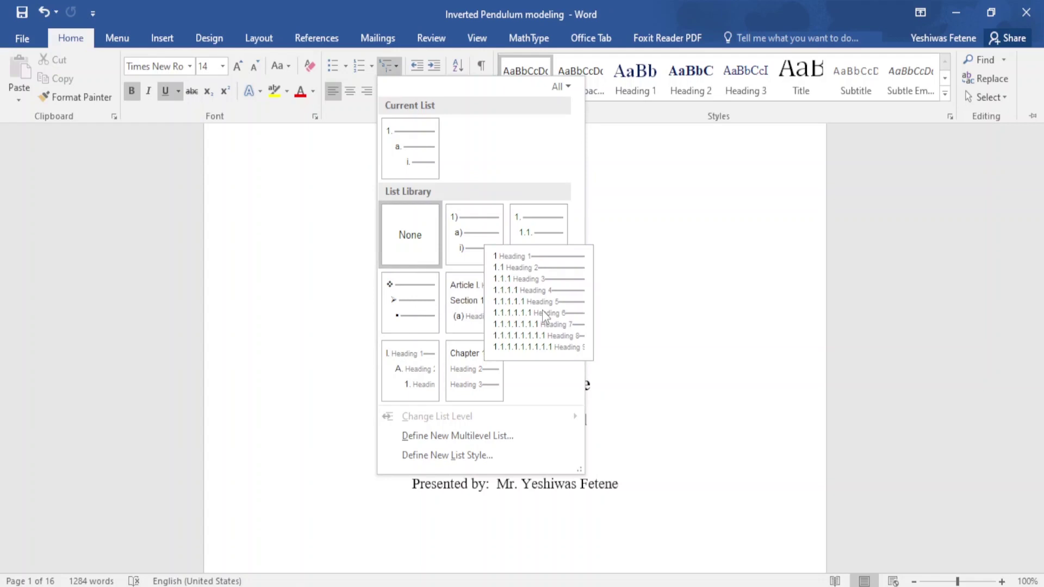
pyautogui.click(543, 309)
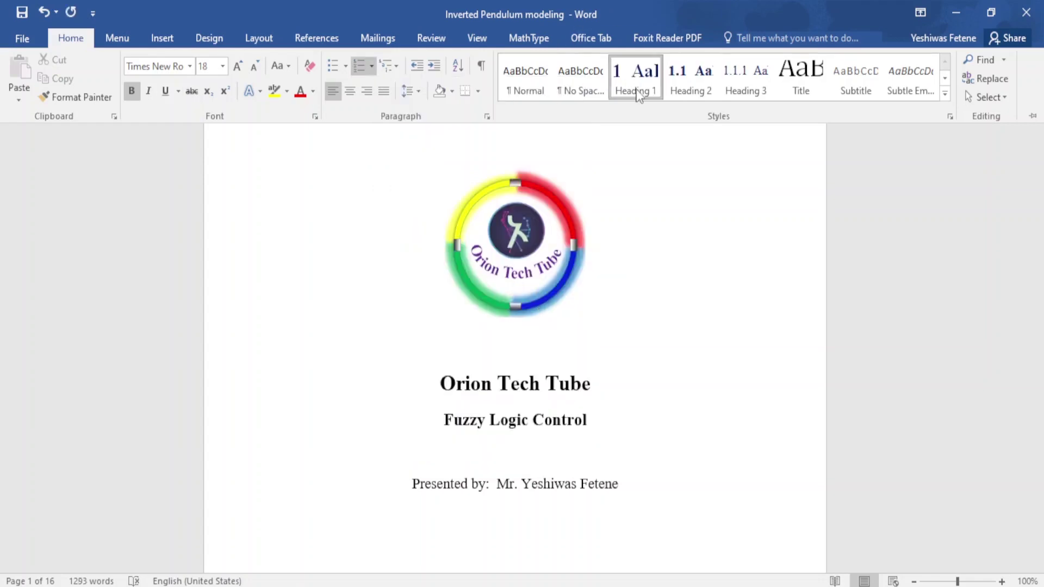
pyautogui.click(637, 91)
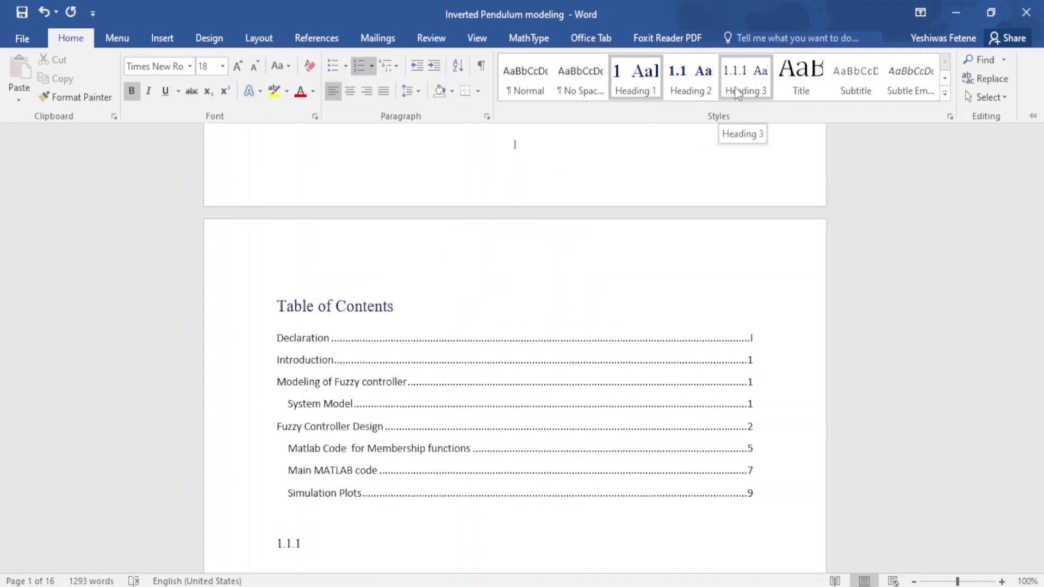
pyautogui.hotkey('ctrl', 'Home')
pyautogui.hotkey('ctrl', 'F1')
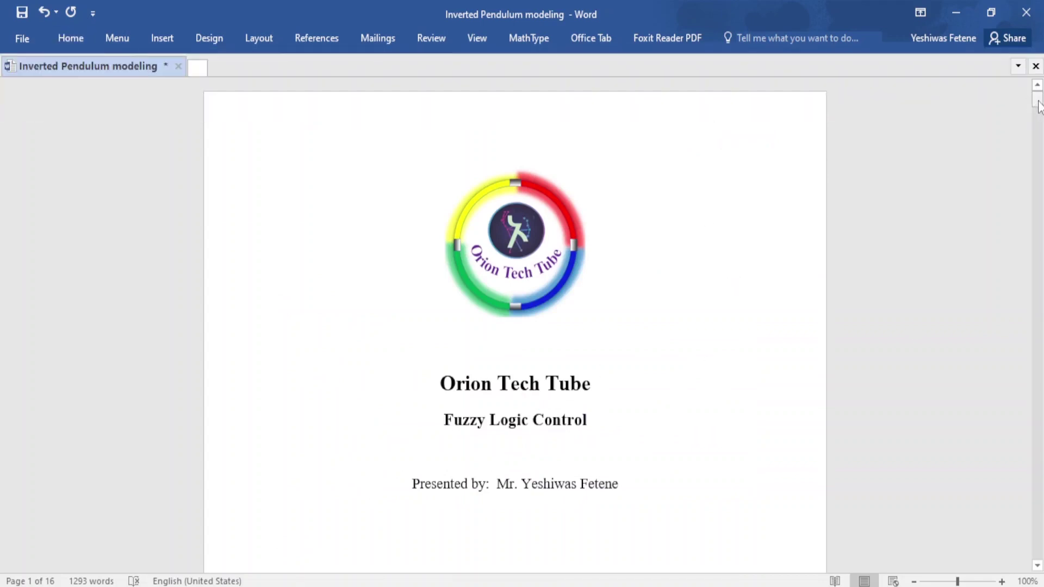
# Step: Show paragraph marks and remove the number from the Declaration heading
pyautogui.moveTo(1037, 100); pyautogui.dragTo(1038, 136)
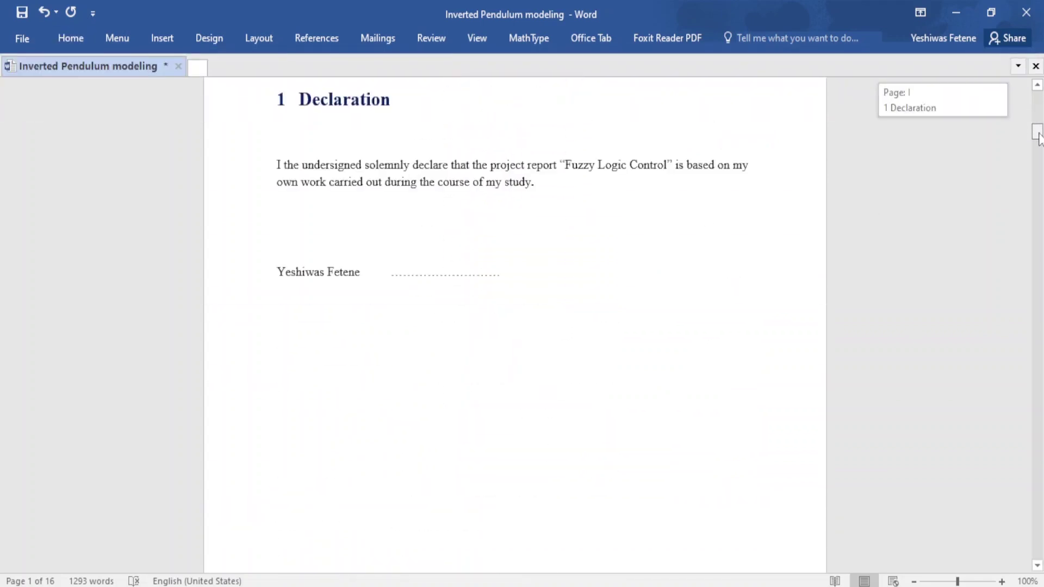
pyautogui.moveTo(1039, 137)
pyautogui.mouseDown()
pyautogui.moveTo(1039, 146)
pyautogui.moveTo(1041, 134)
pyautogui.mouseUp()
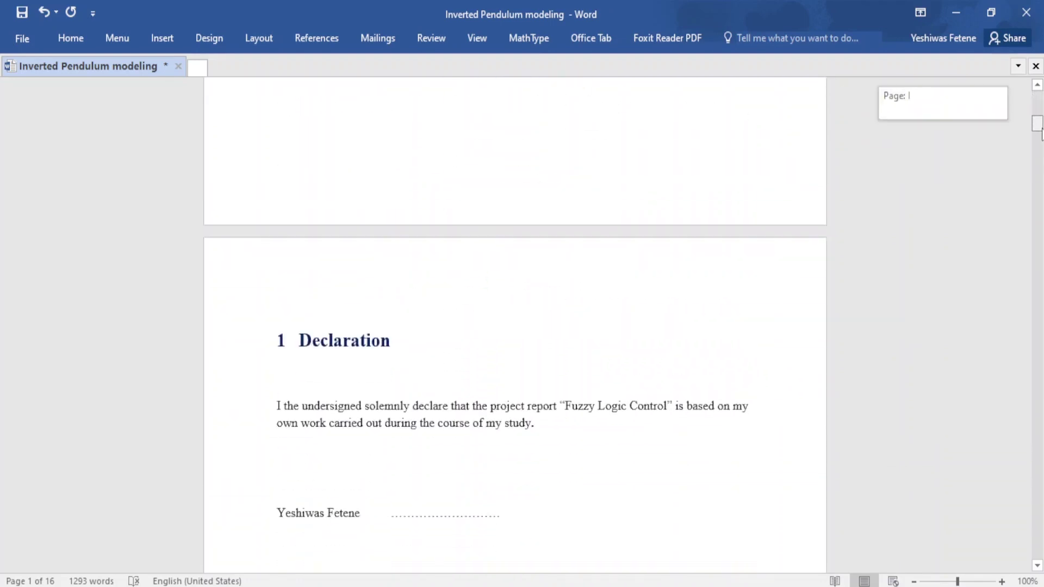
pyautogui.moveTo(1041, 135); pyautogui.dragTo(1041, 135)
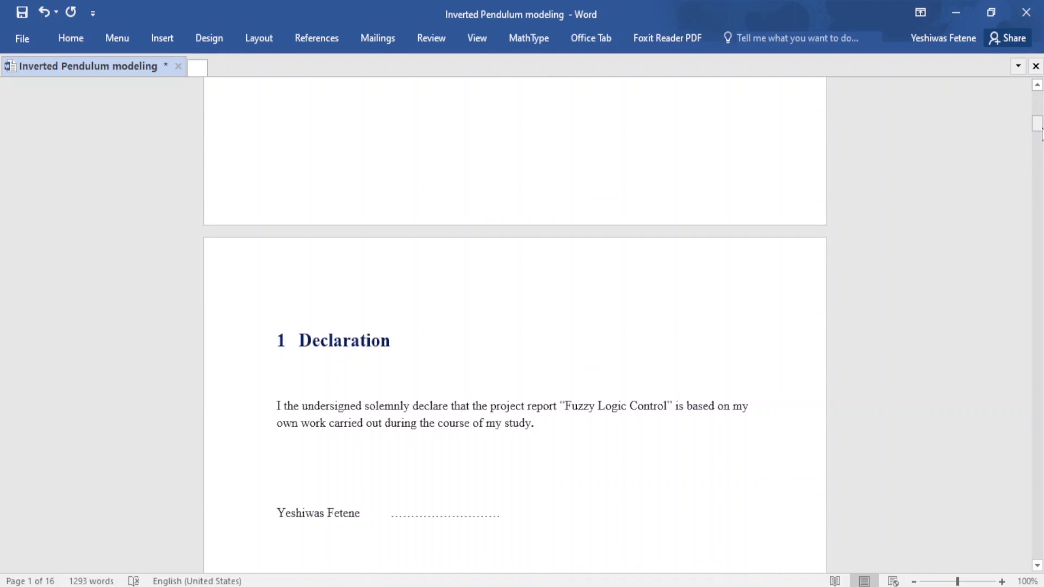
pyautogui.click(70, 36)
pyautogui.click(481, 65)
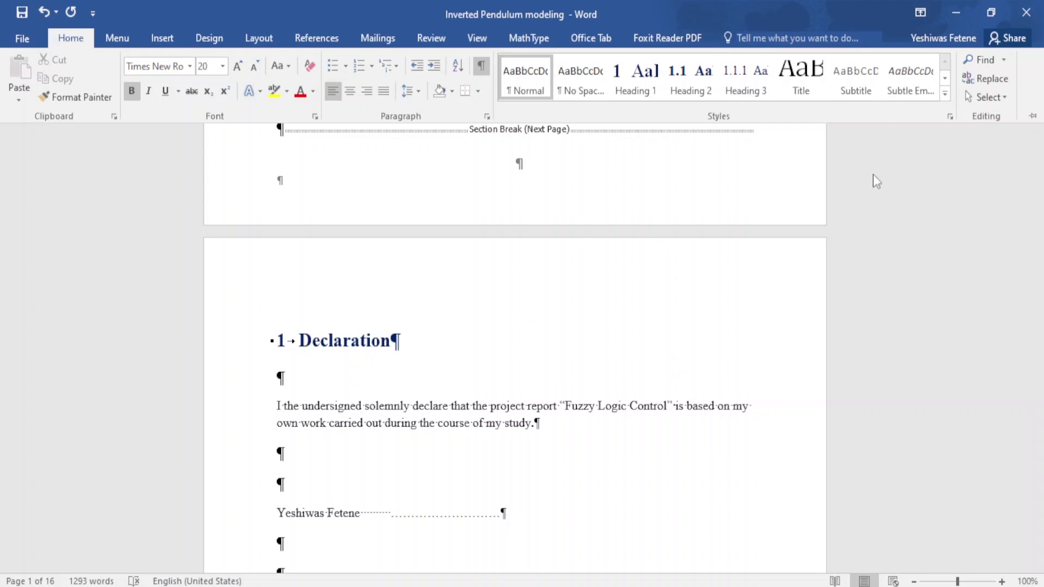
pyautogui.click(300, 331)
pyautogui.click(292, 344)
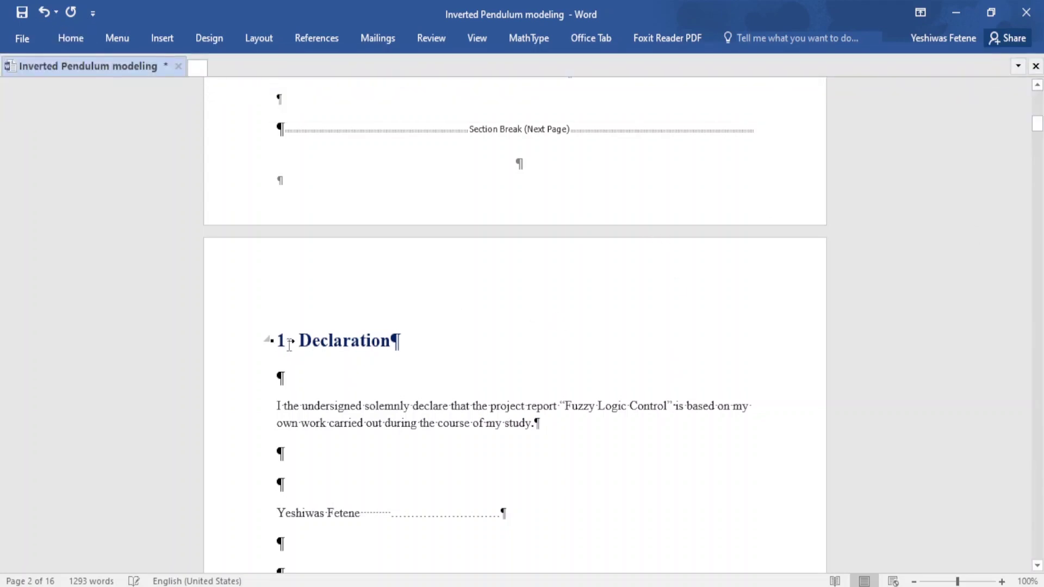
pyautogui.press('BackSpace')
# Step: Delete the stray numbered empty line so Introduction reads '1 Introduction'
pyautogui.moveTo(1042, 114); pyautogui.dragTo(1039, 169)
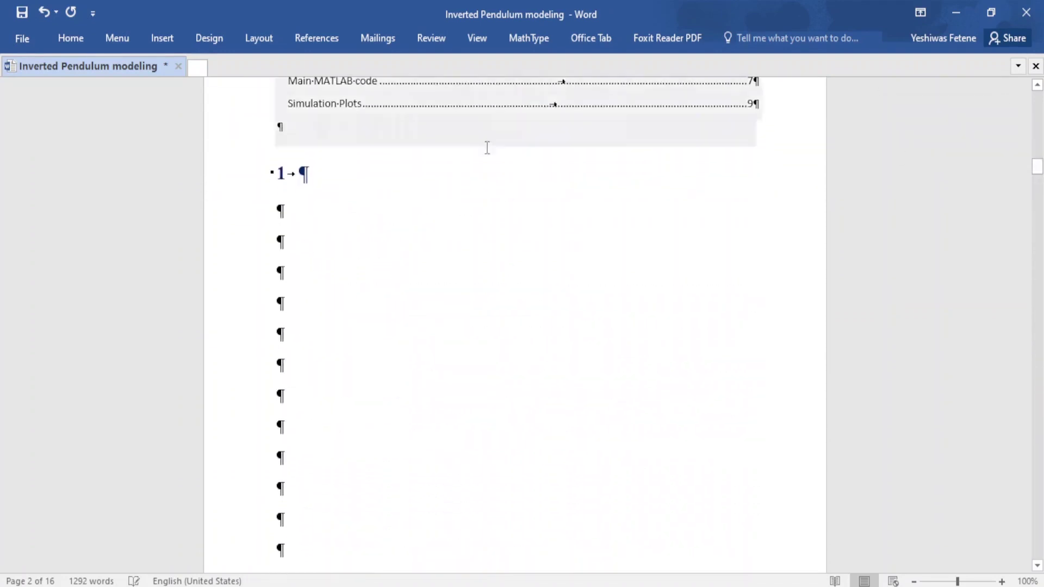
pyautogui.click(290, 174)
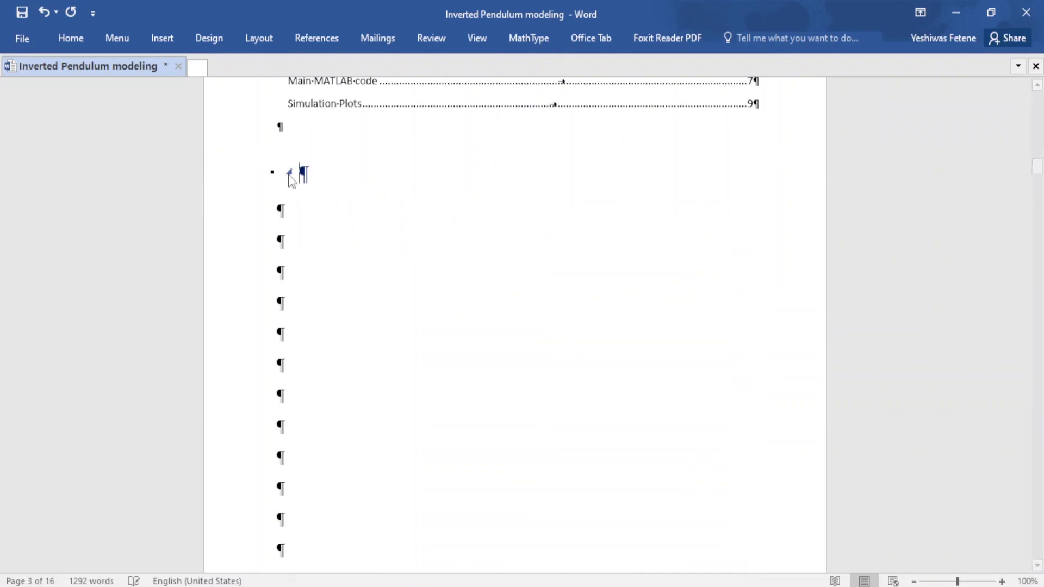
pyautogui.press('BackSpace')
pyautogui.moveTo(1037, 166); pyautogui.dragTo(1039, 223)
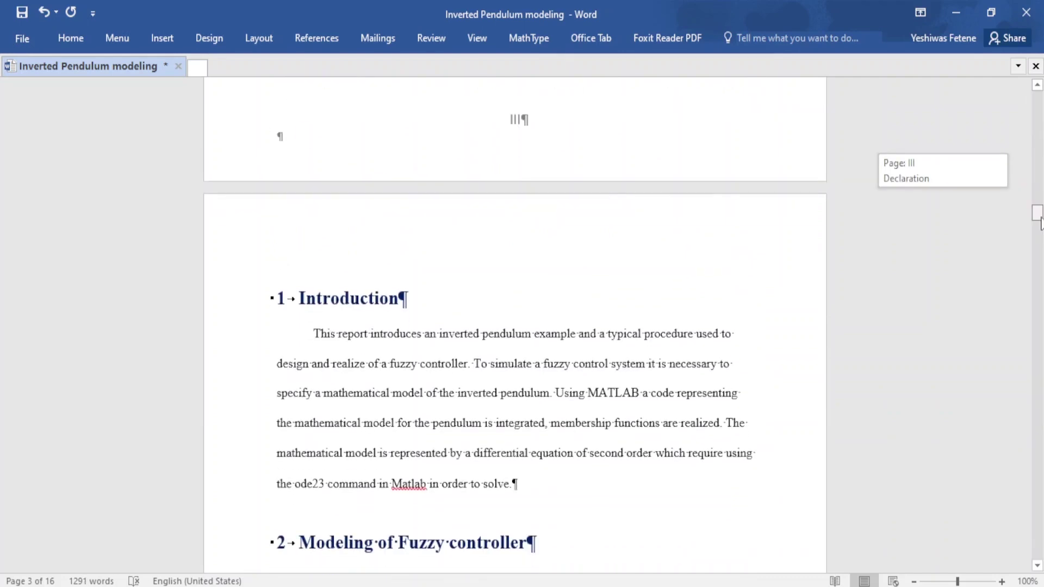
# Step: Hide the paragraph marks again
pyautogui.moveTo(1040, 223); pyautogui.dragTo(1040, 160)
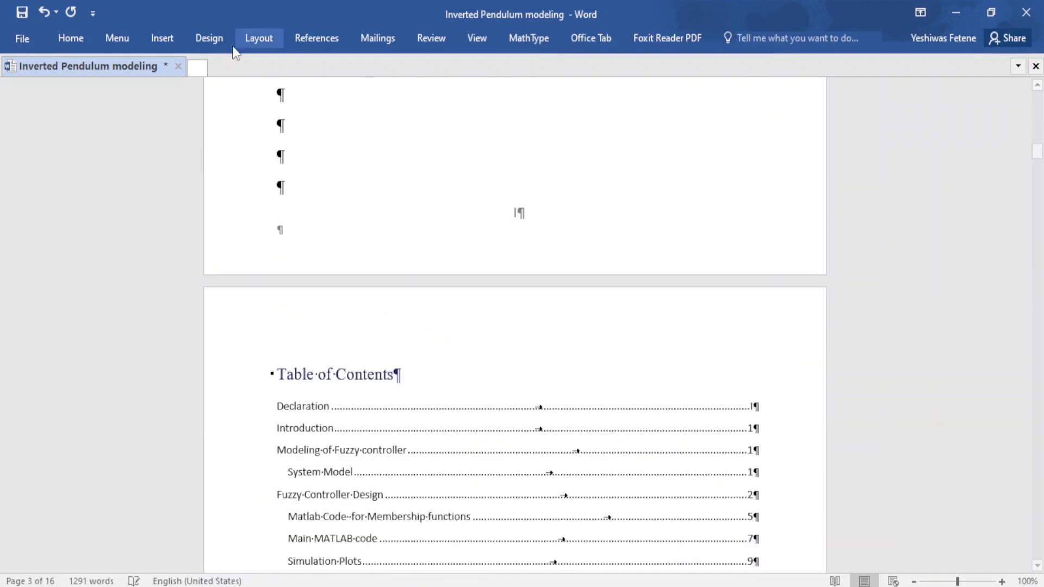
pyautogui.click(71, 38)
pyautogui.click(473, 52)
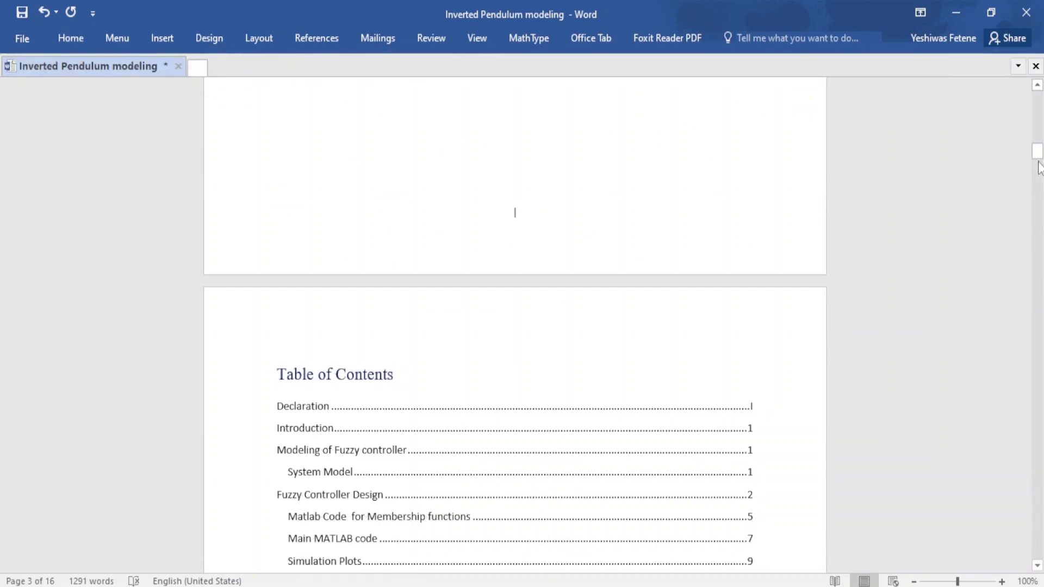
# Step: Update the entire table of contents to list headings 1 Introduction through 3.3 Simulation Plots
pyautogui.moveTo(1038, 158); pyautogui.dragTo(1040, 197)
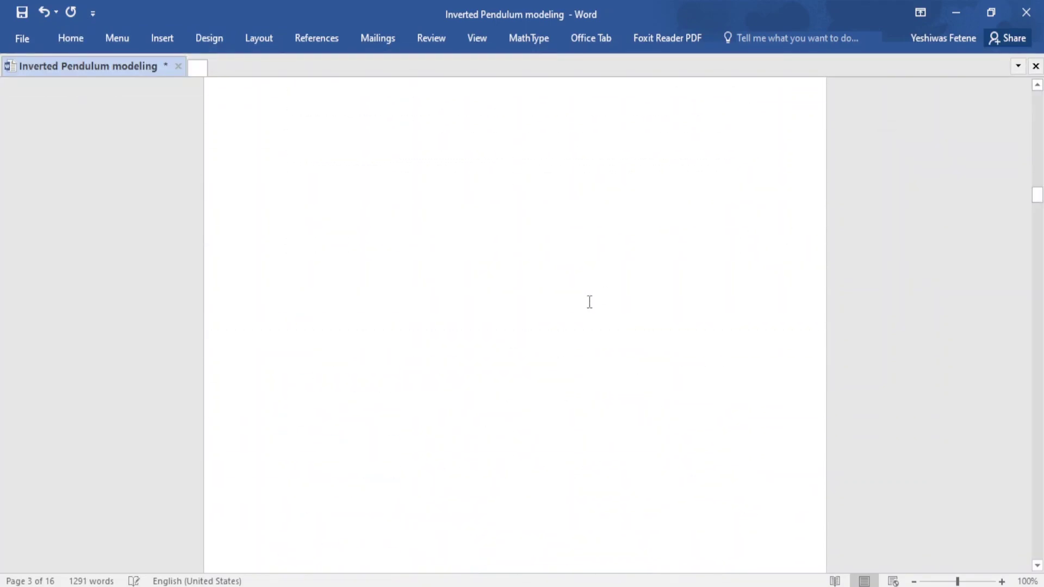
pyautogui.moveTo(1042, 408); pyautogui.dragTo(1039, 170)
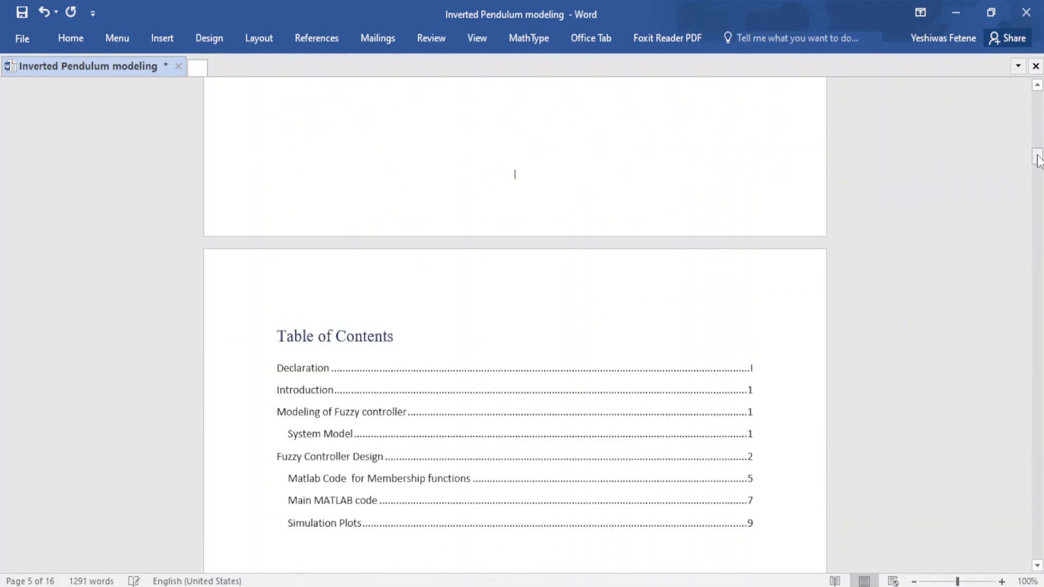
pyautogui.click(368, 422)
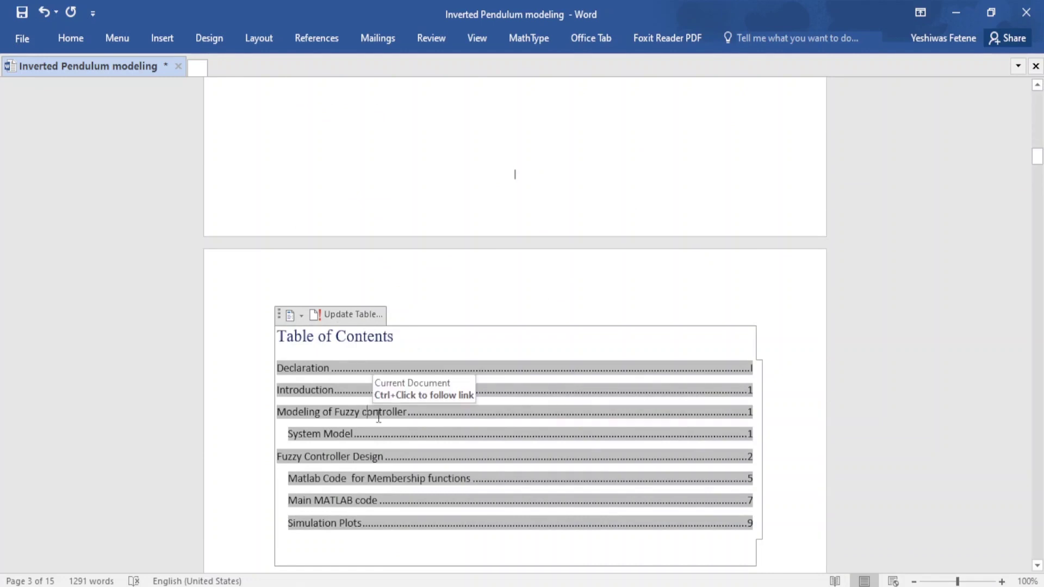
pyautogui.click(349, 315)
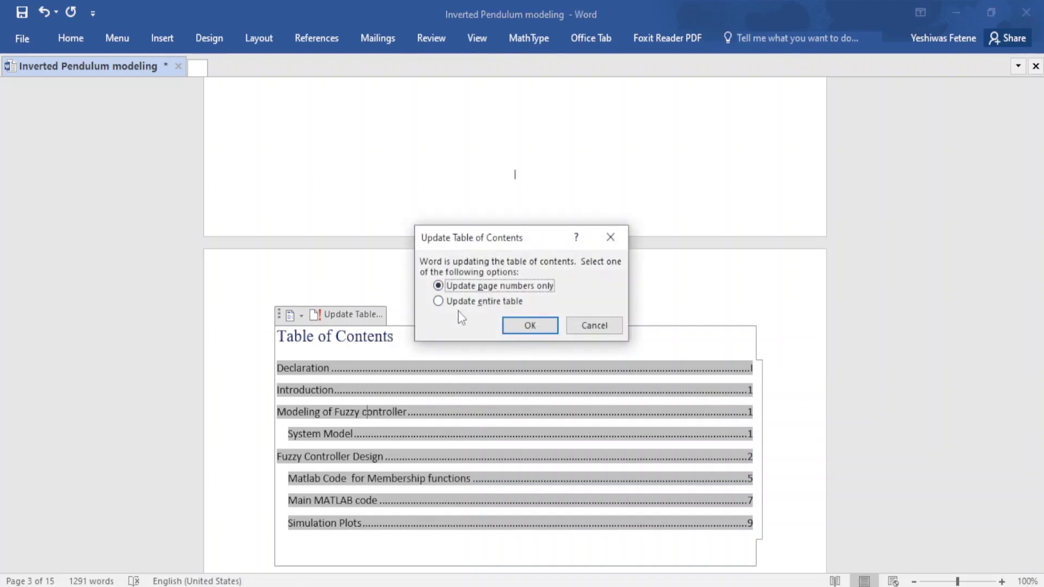
pyautogui.click(438, 301)
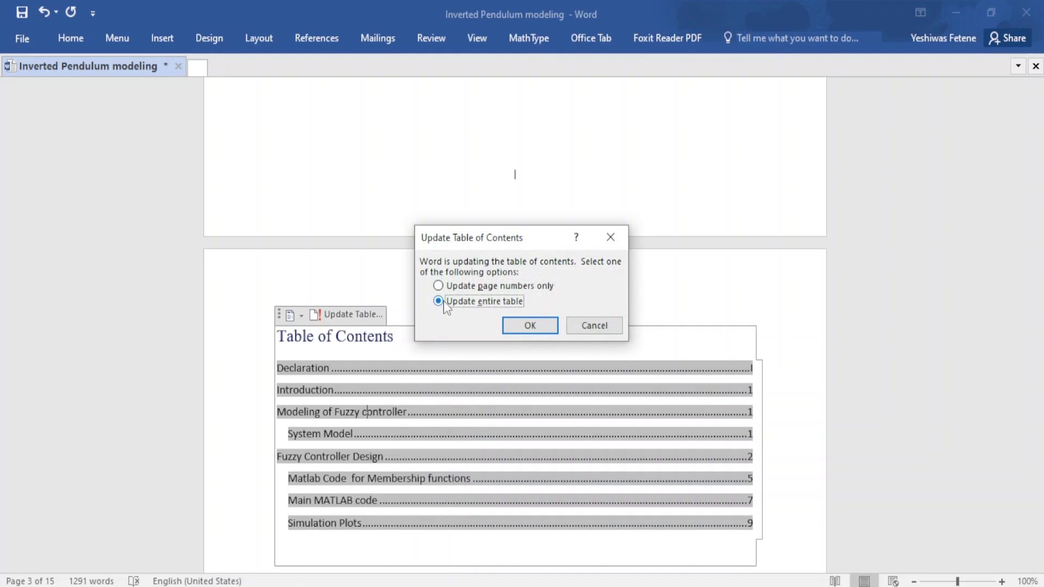
pyautogui.click(511, 329)
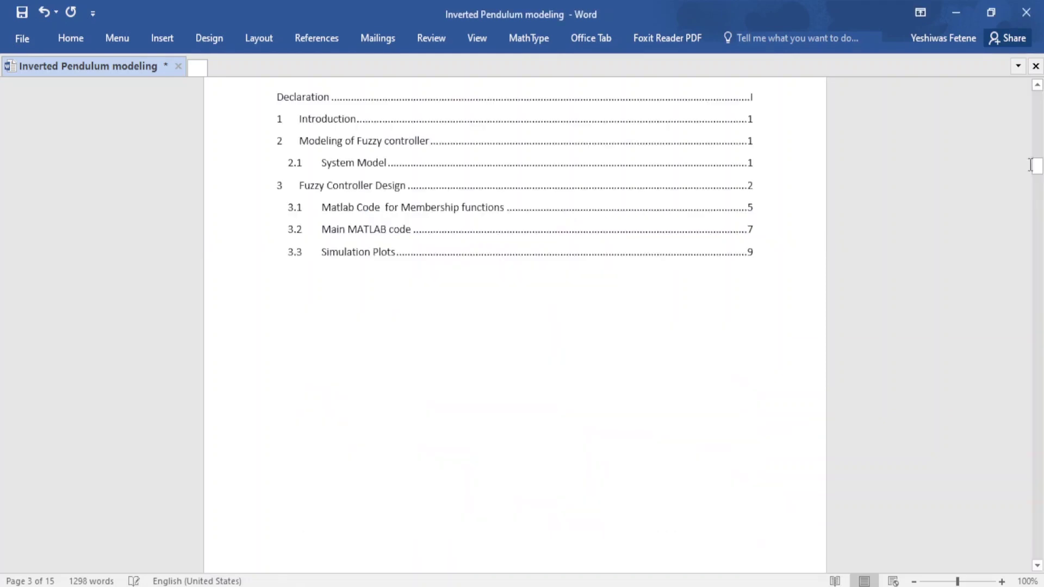
pyautogui.click(677, 169)
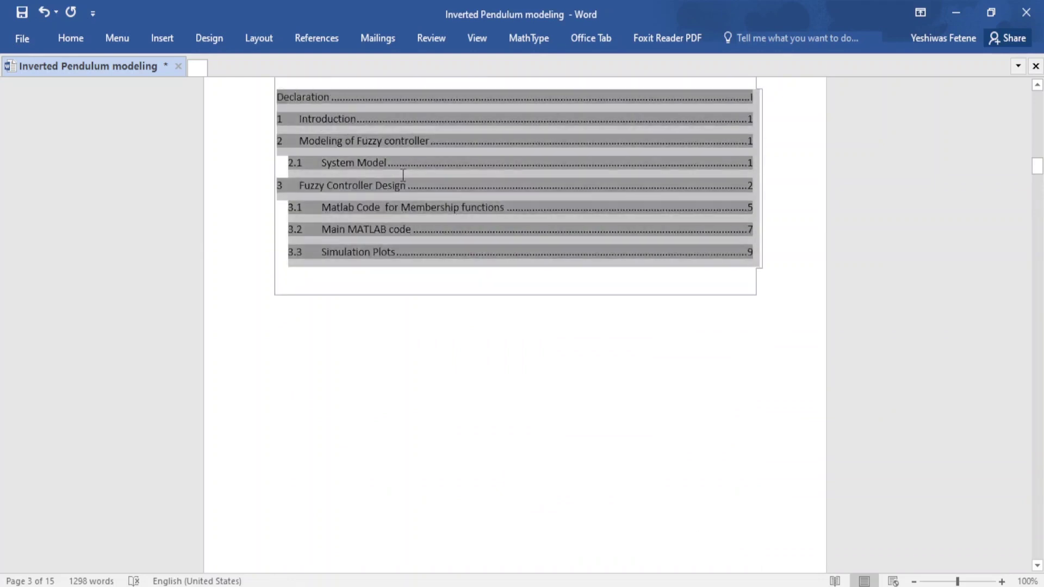
# Step: Format all table of contents entries as 12 pt Times New Roman
pyautogui.moveTo(276, 97); pyautogui.dragTo(758, 258)
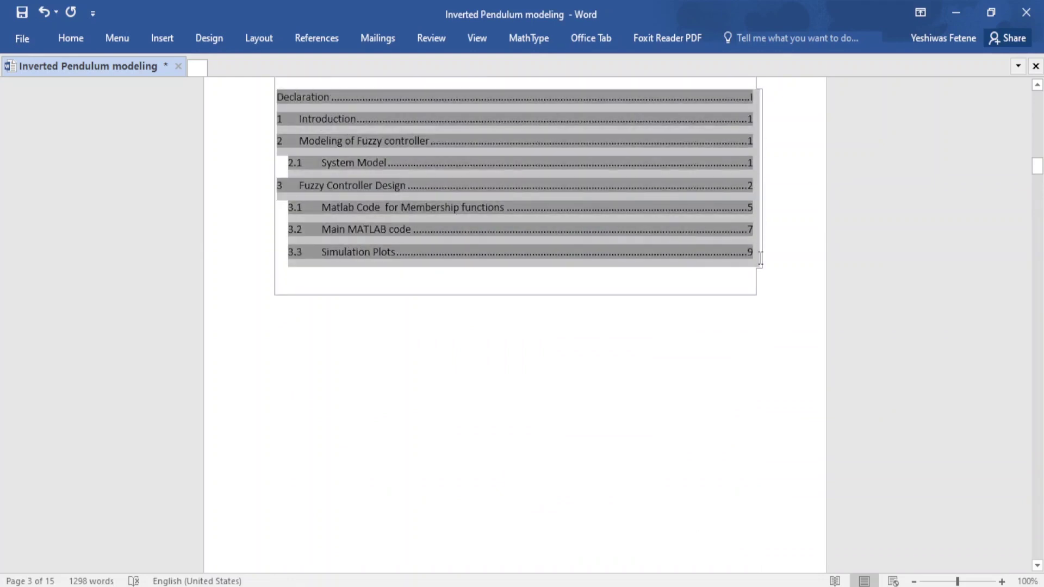
pyautogui.click(76, 32)
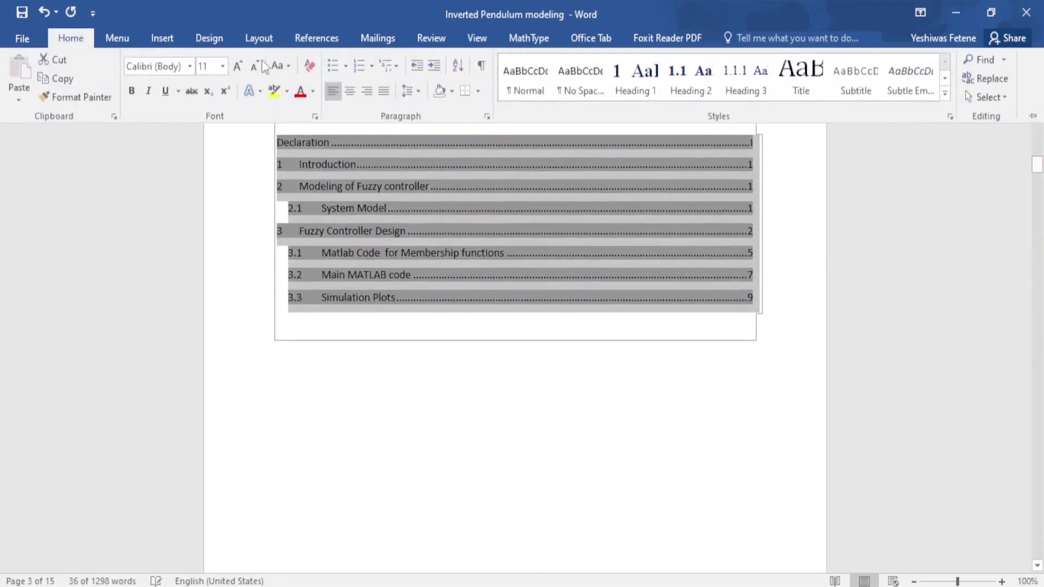
pyautogui.click(223, 66)
pyautogui.click(201, 145)
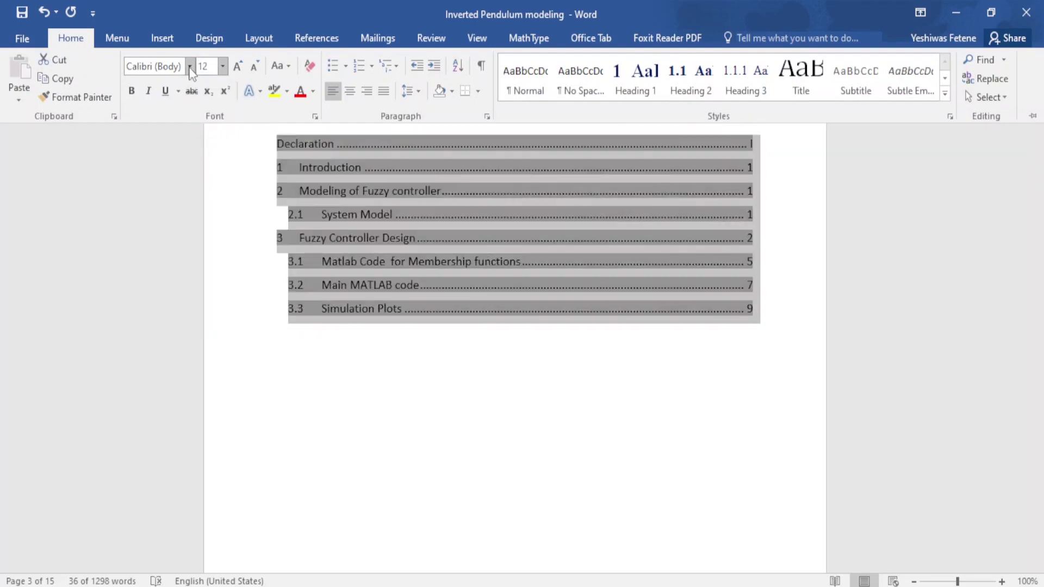
pyautogui.click(189, 66)
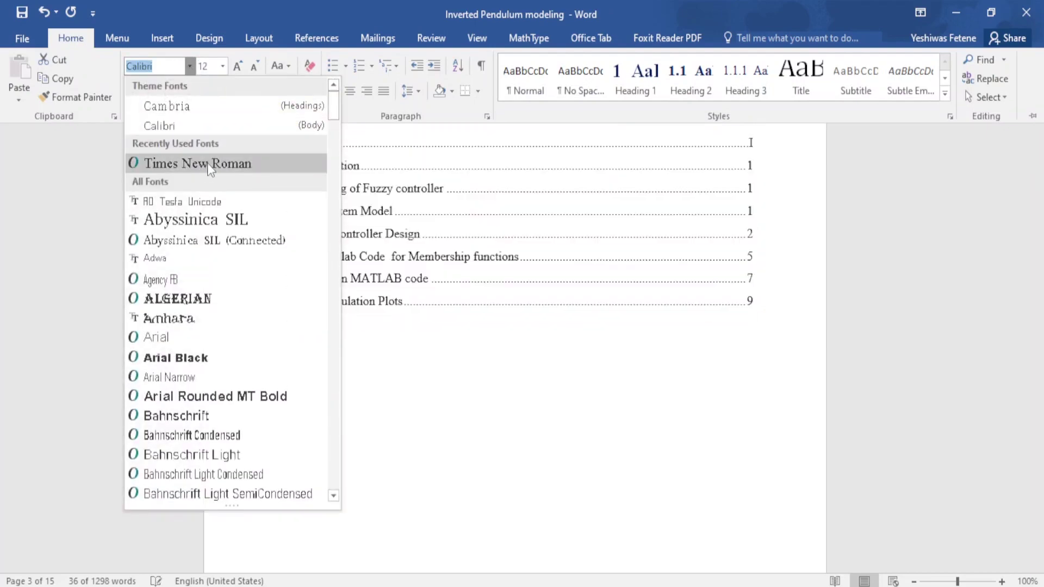
pyautogui.click(205, 163)
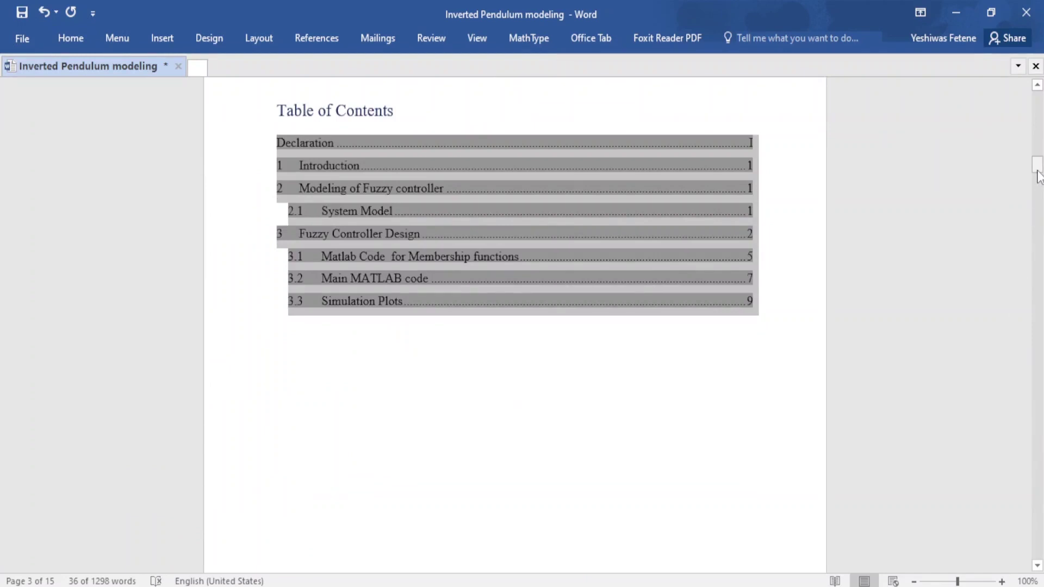
pyautogui.moveTo(1036, 170); pyautogui.dragTo(1038, 118)
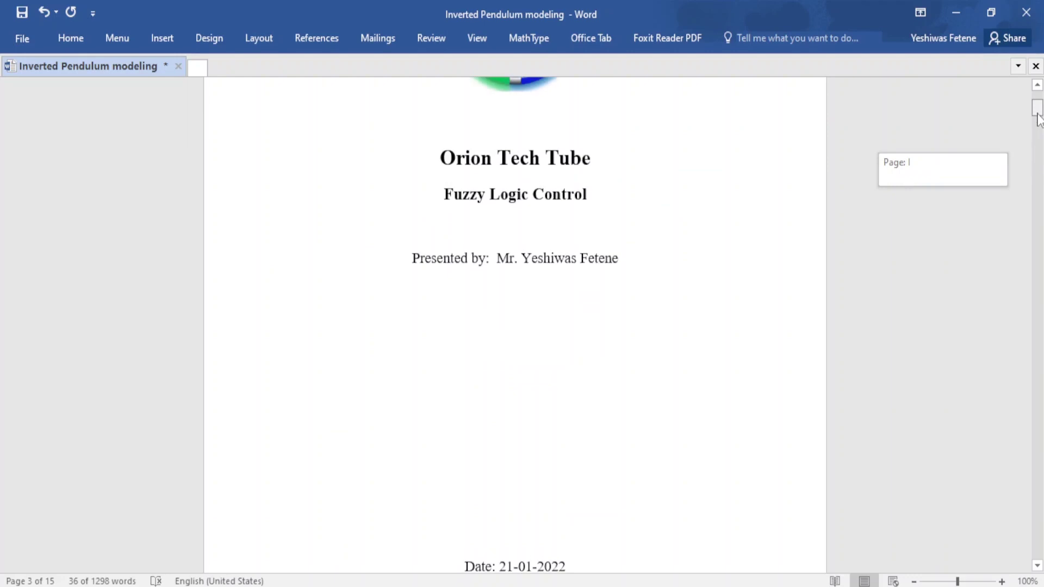
pyautogui.moveTo(1038, 120); pyautogui.dragTo(1038, 142)
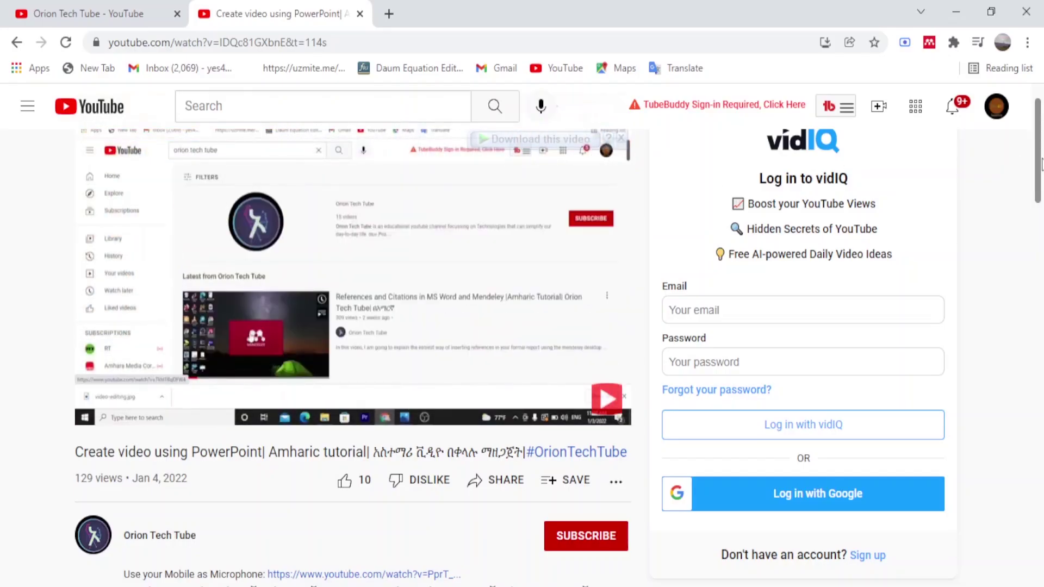
# Step: Like the video and subscribe to Orion Tech Tube with all notifications
pyautogui.moveTo(1040, 165); pyautogui.dragTo(1040, 188)
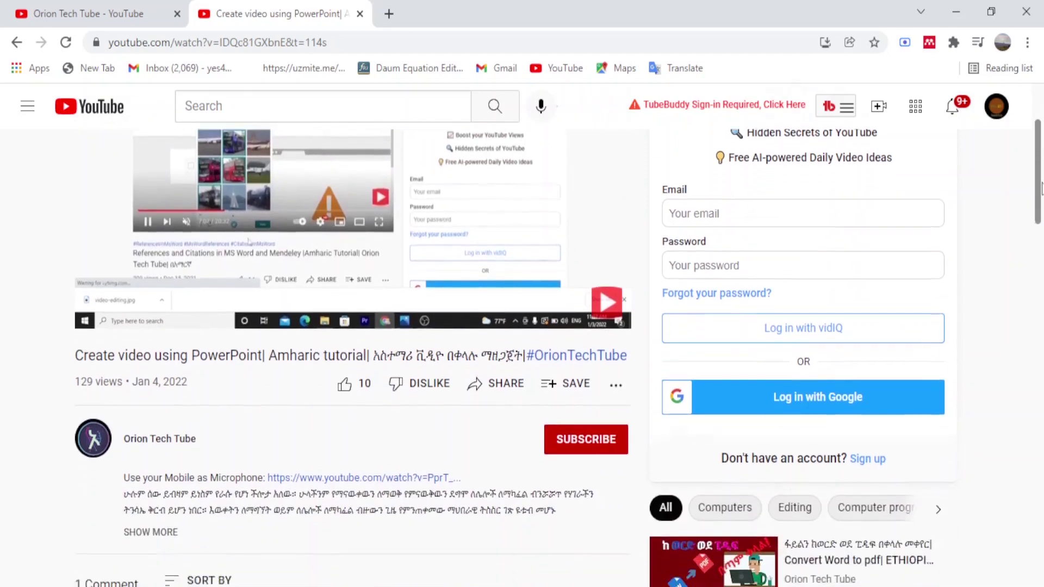
pyautogui.click(348, 375)
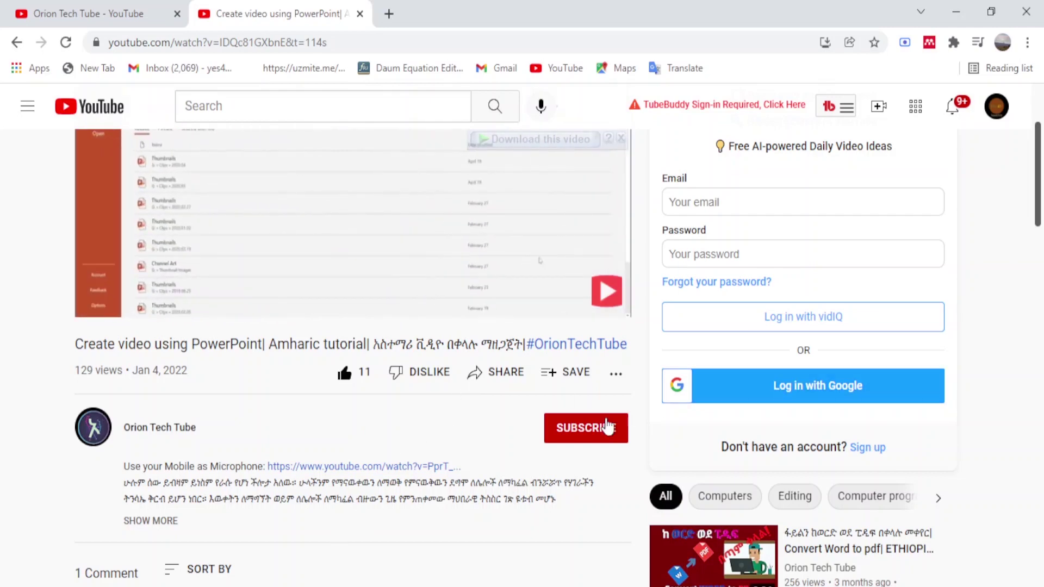
pyautogui.click(580, 433)
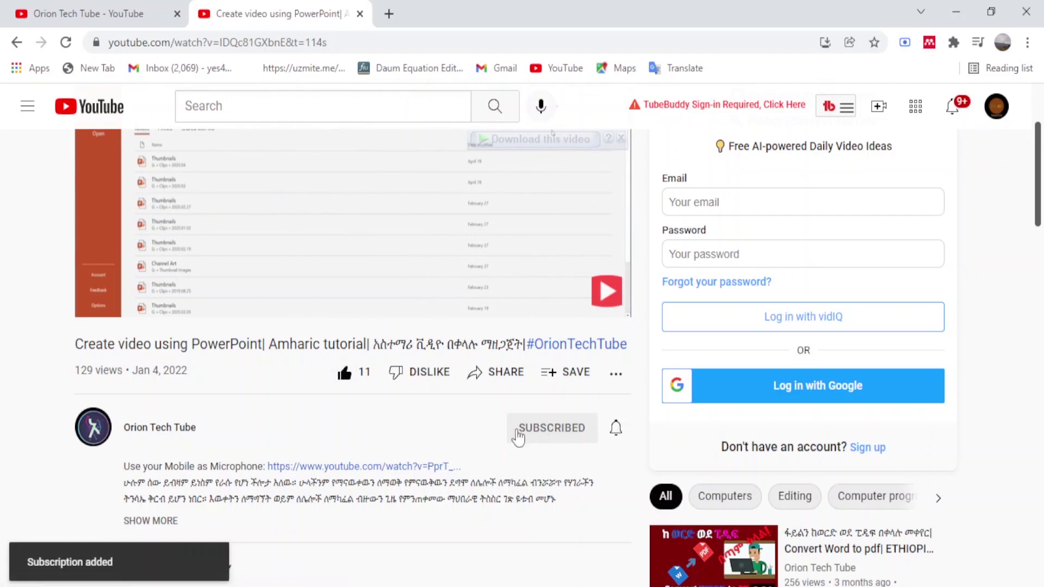
pyautogui.click(615, 431)
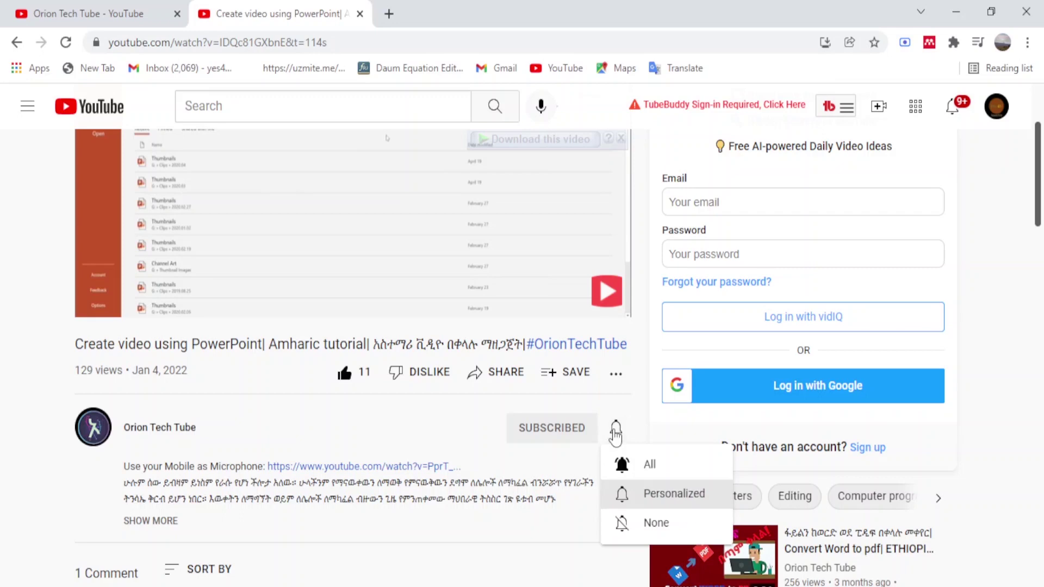
pyautogui.click(651, 463)
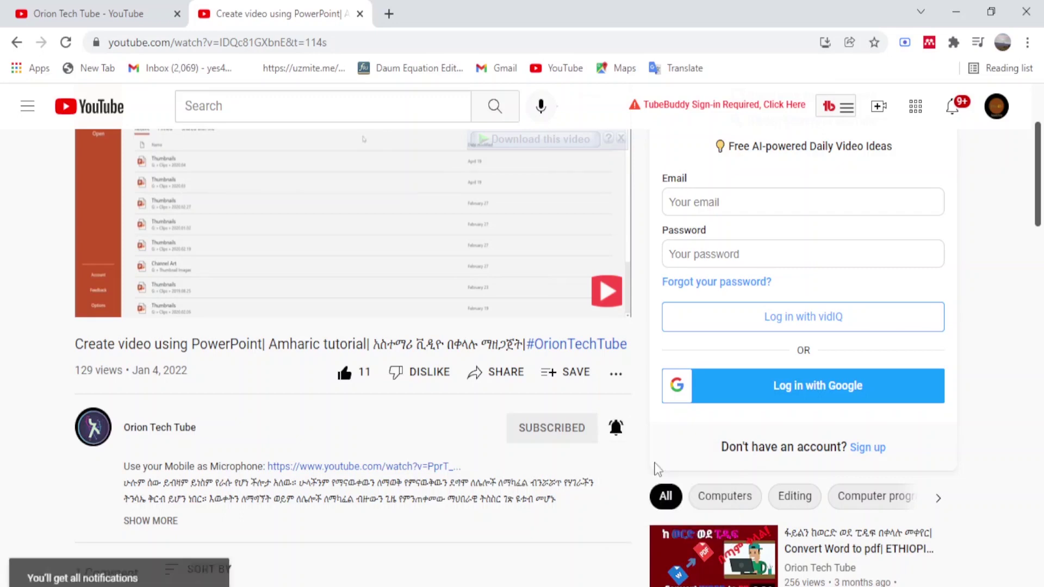
# Step: Scroll to the comments and type 'love it' as a public comment
pyautogui.scroll(-2, 1038, 209)
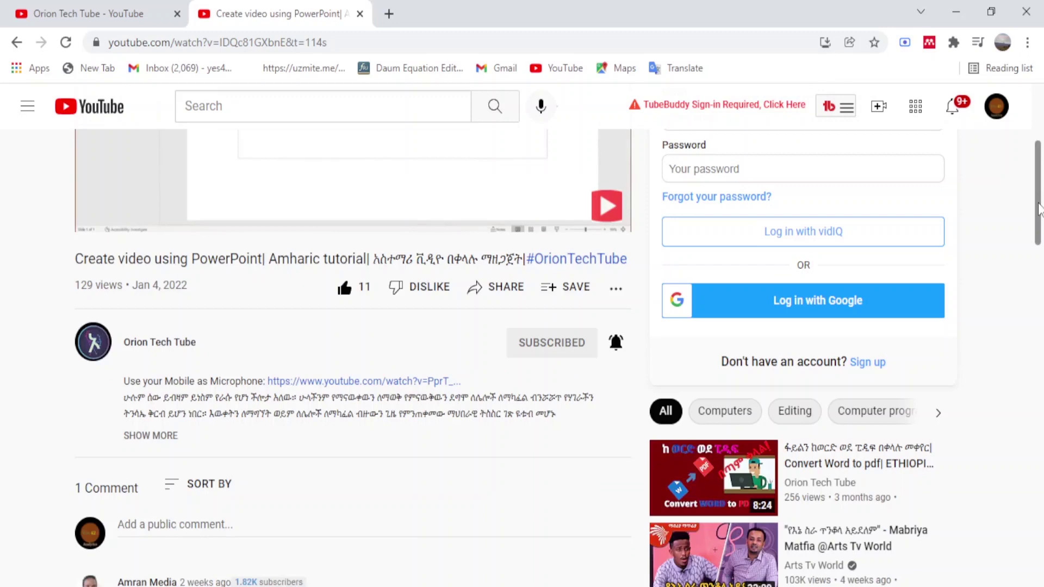
pyautogui.scroll(-1, 1038, 209)
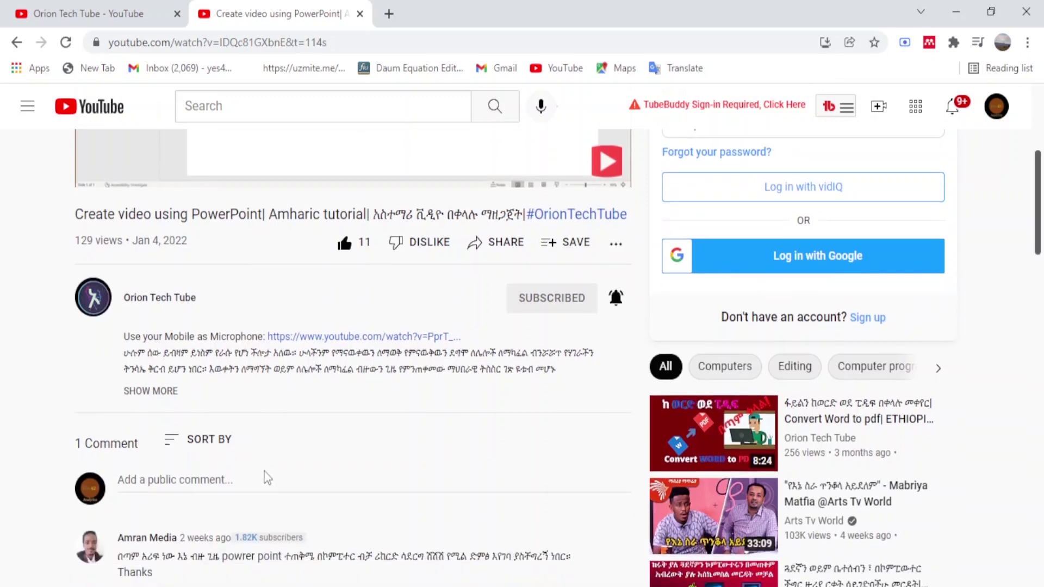
pyautogui.click(233, 479)
pyautogui.write('lov')
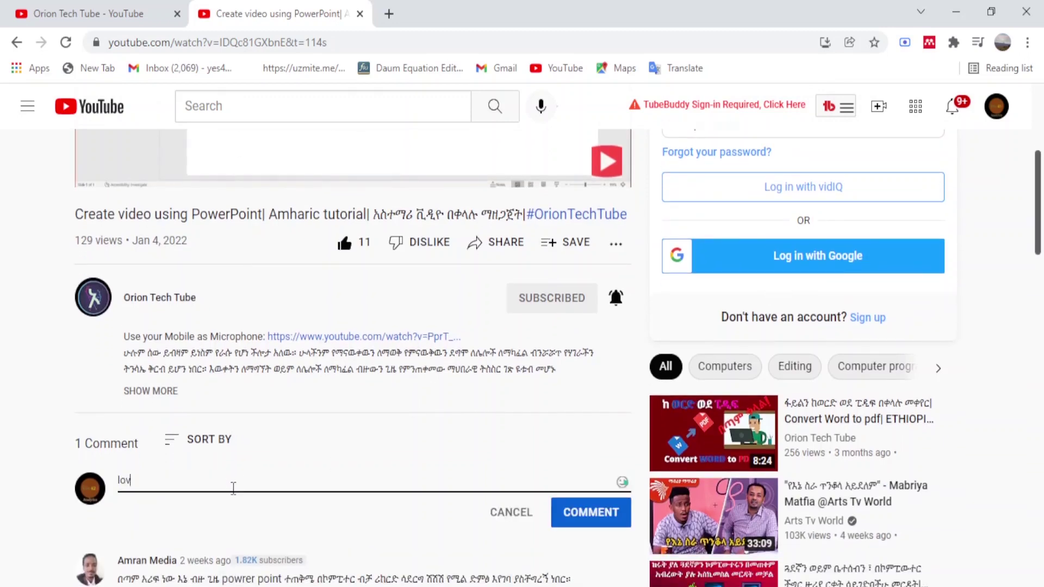
pyautogui.write('e it')
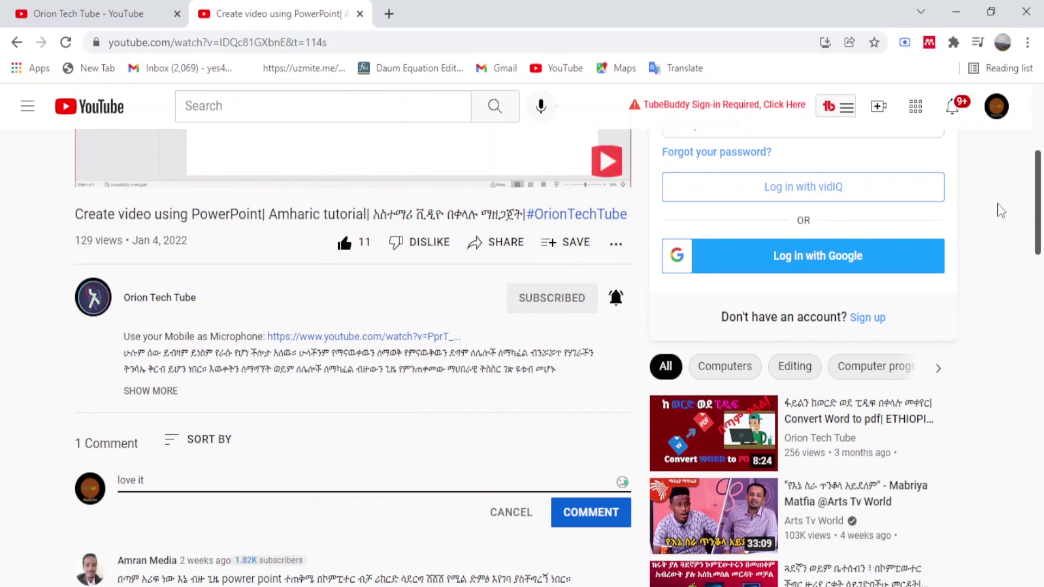